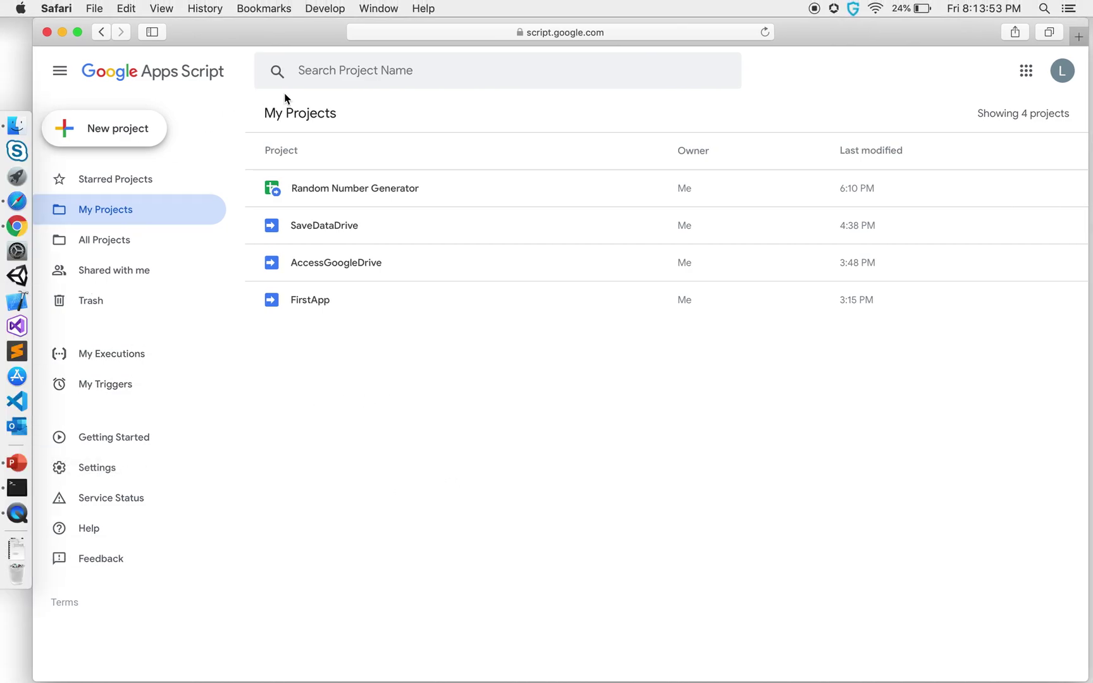
# Step: Create a new untitled Apps Script project from the My Projects page
pyautogui.click(115, 124)
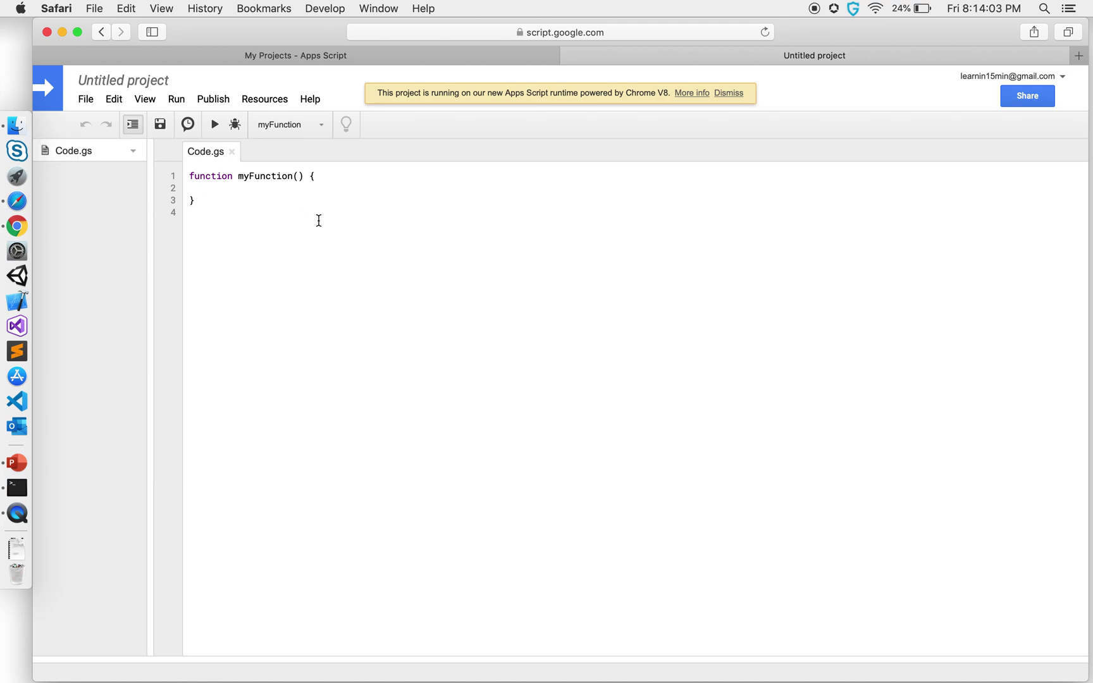
# Step: Replace the default myFunction name in Code.gs with doGet
pyautogui.click(214, 98)
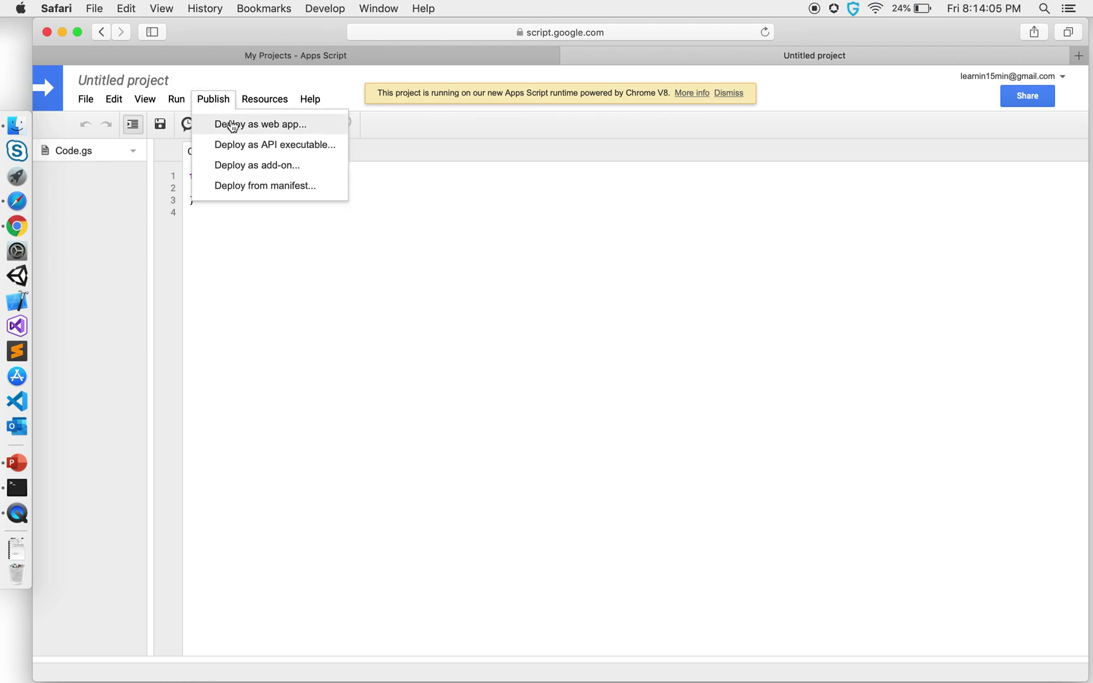
pyautogui.click(290, 296)
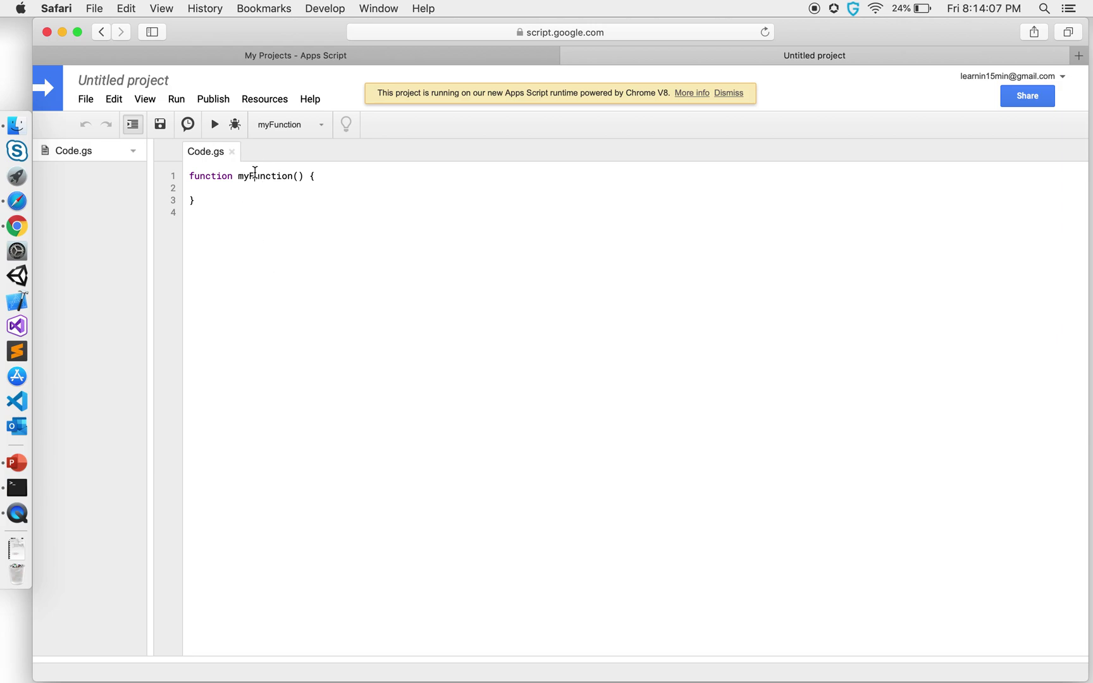
pyautogui.doubleClick(254, 174)
pyautogui.press('BackSpace')
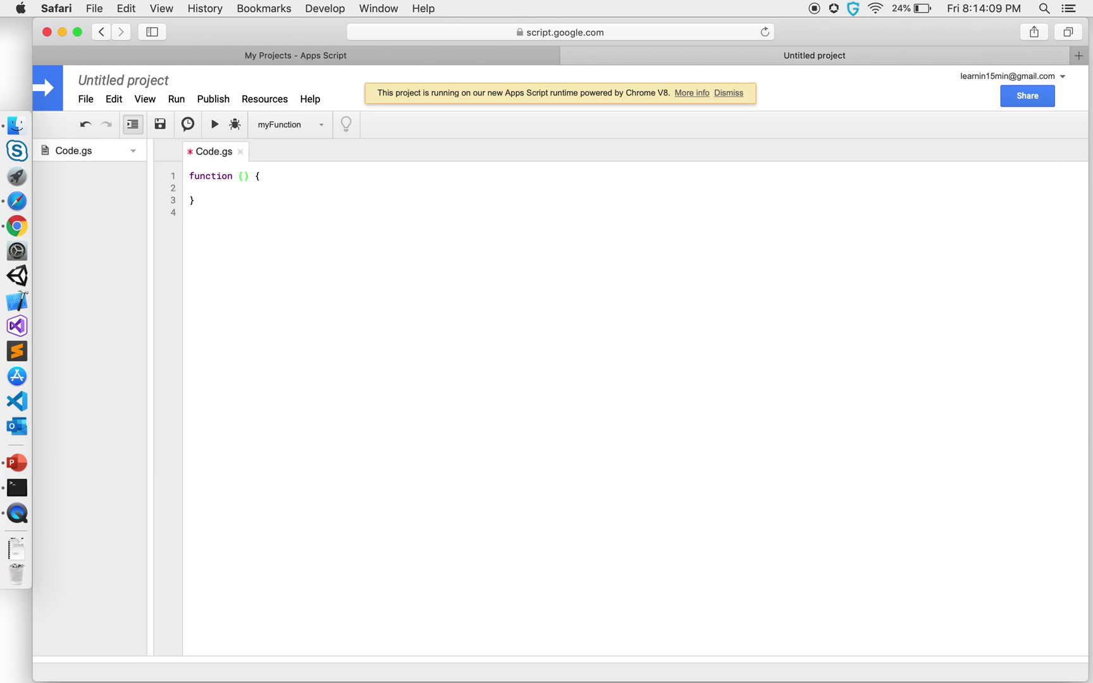
pyautogui.write('doGet')
# Step: Give doGet the body return HtmlService.createHtmlOutputFromFile("index"); using autocomplete
pyautogui.press('Down')
pyautogui.write('return ')
pyautogui.write('H')
pyautogui.write('tmlSe')
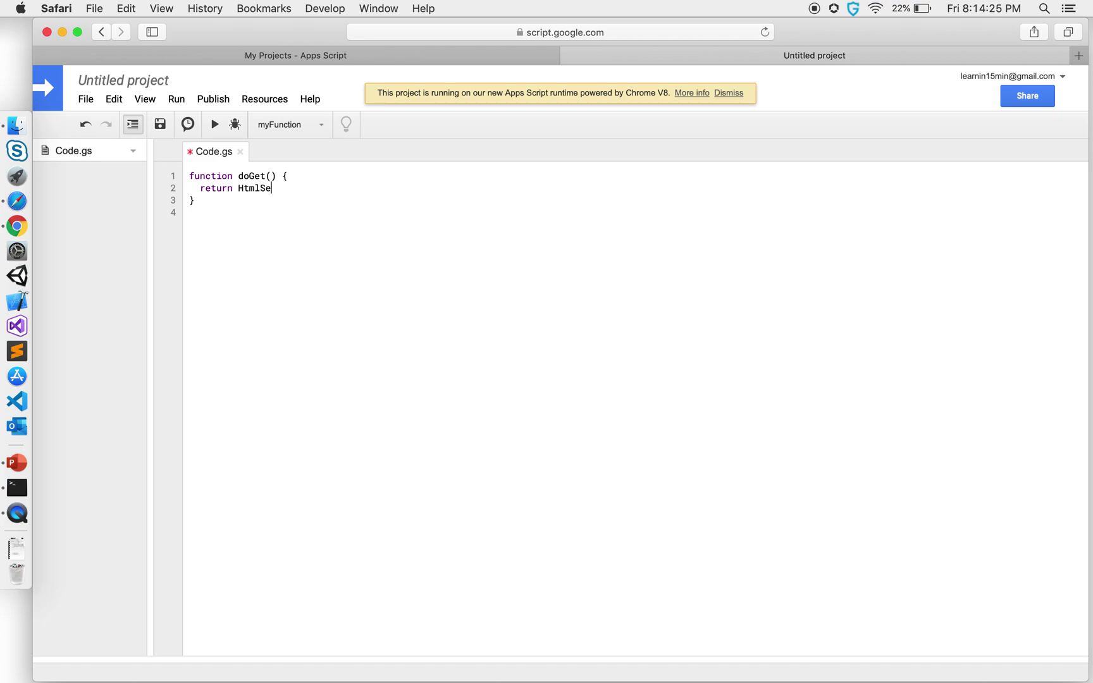
pyautogui.write('rvice.')
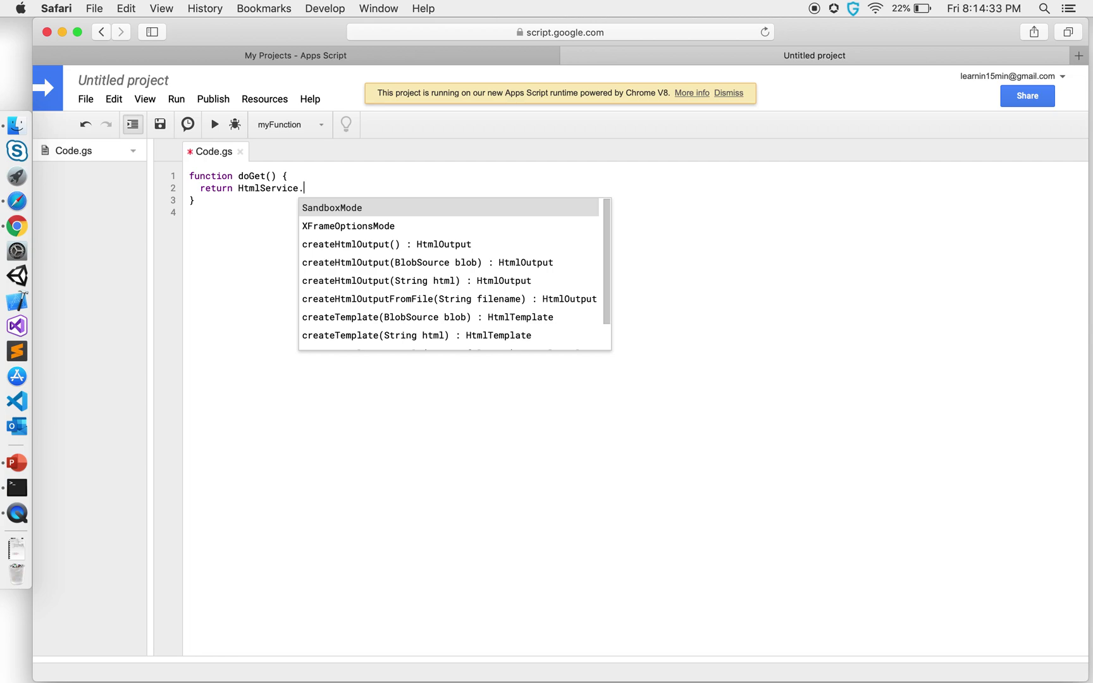
pyautogui.write('crea')
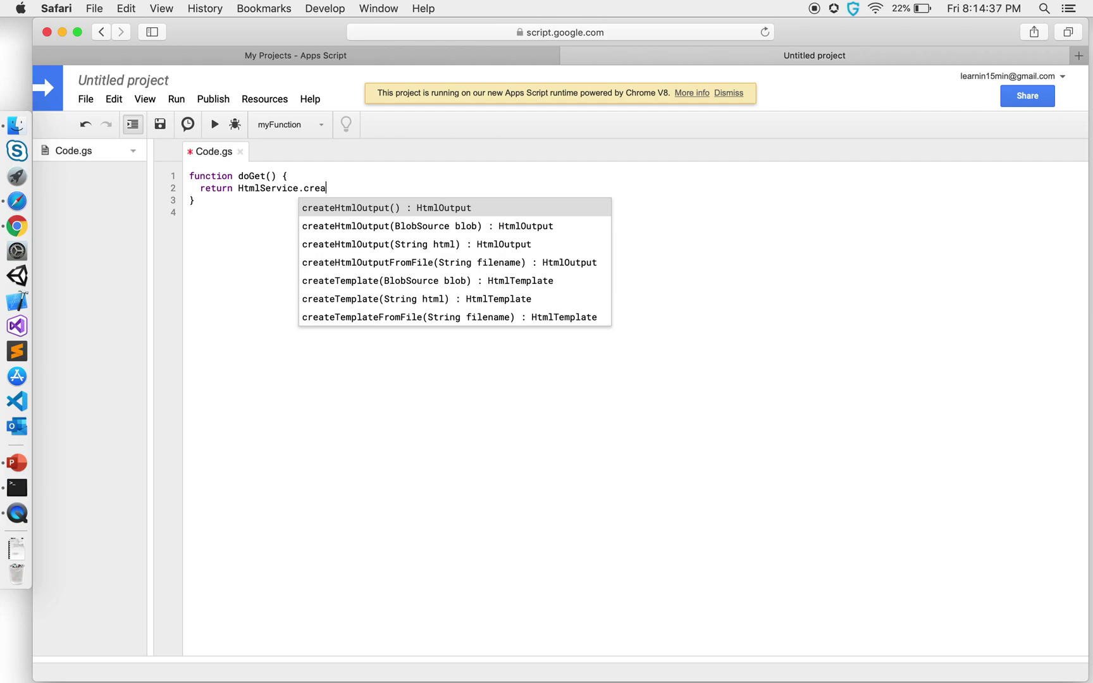
pyautogui.press('Down')
pyautogui.press('Down')
pyautogui.press('Down')
pyautogui.press('Down')
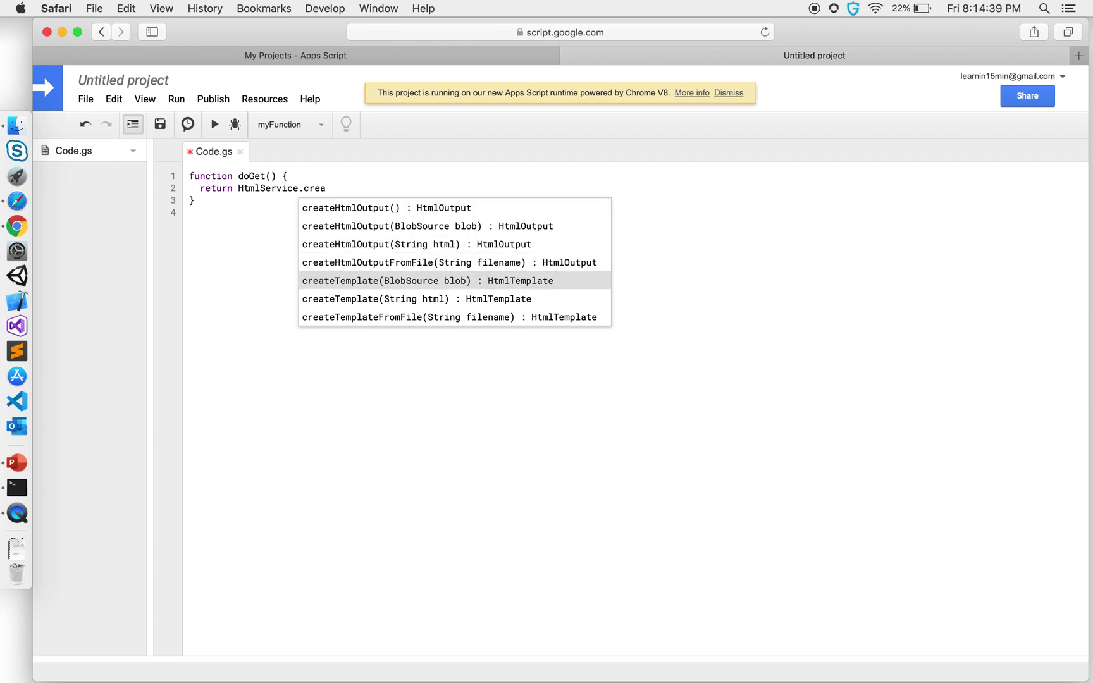
pyautogui.press('Up')
pyautogui.press('Return')
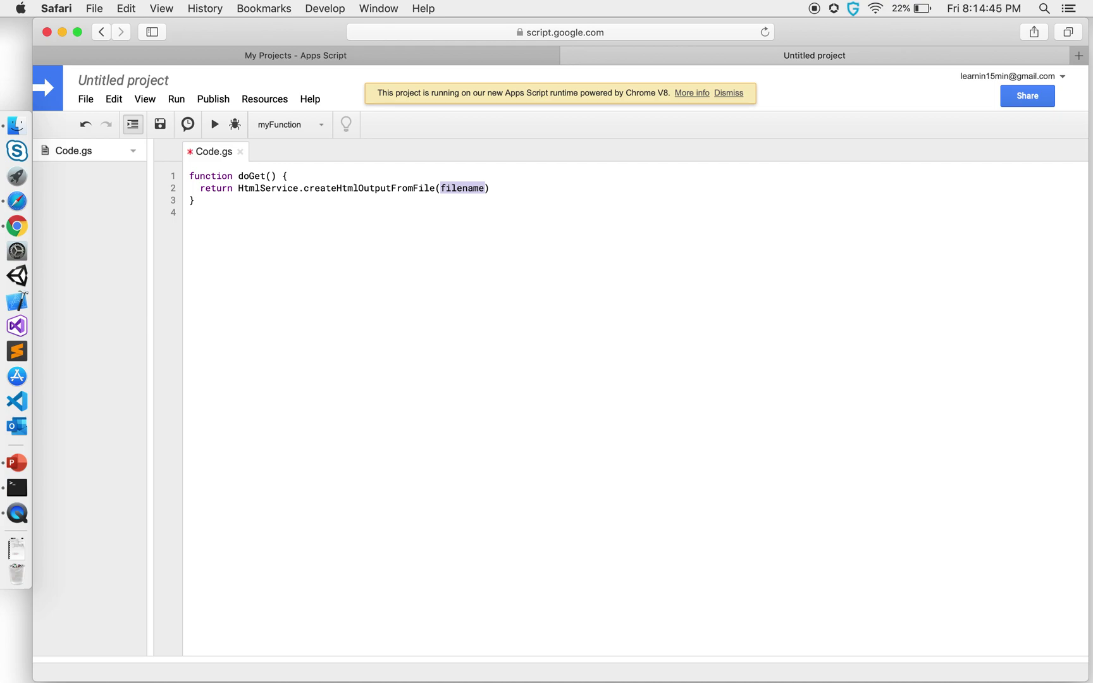
pyautogui.press('BackSpace')
pyautogui.write('"index")')
pyautogui.write(';')
pyautogui.click(124, 81)
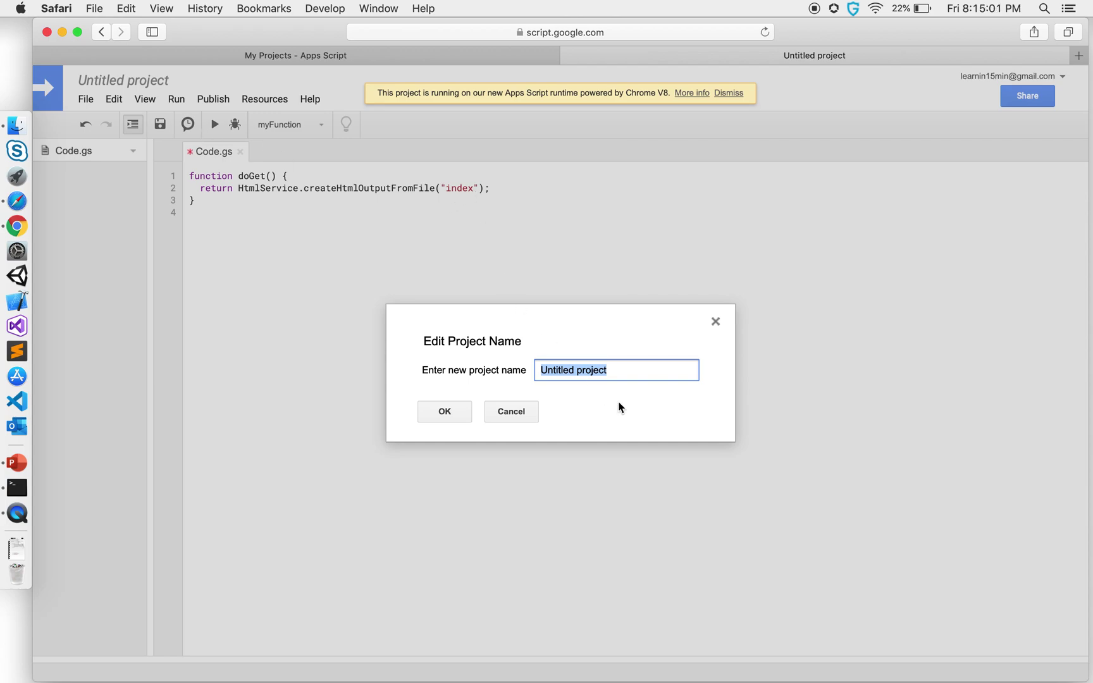
pyautogui.write('H')
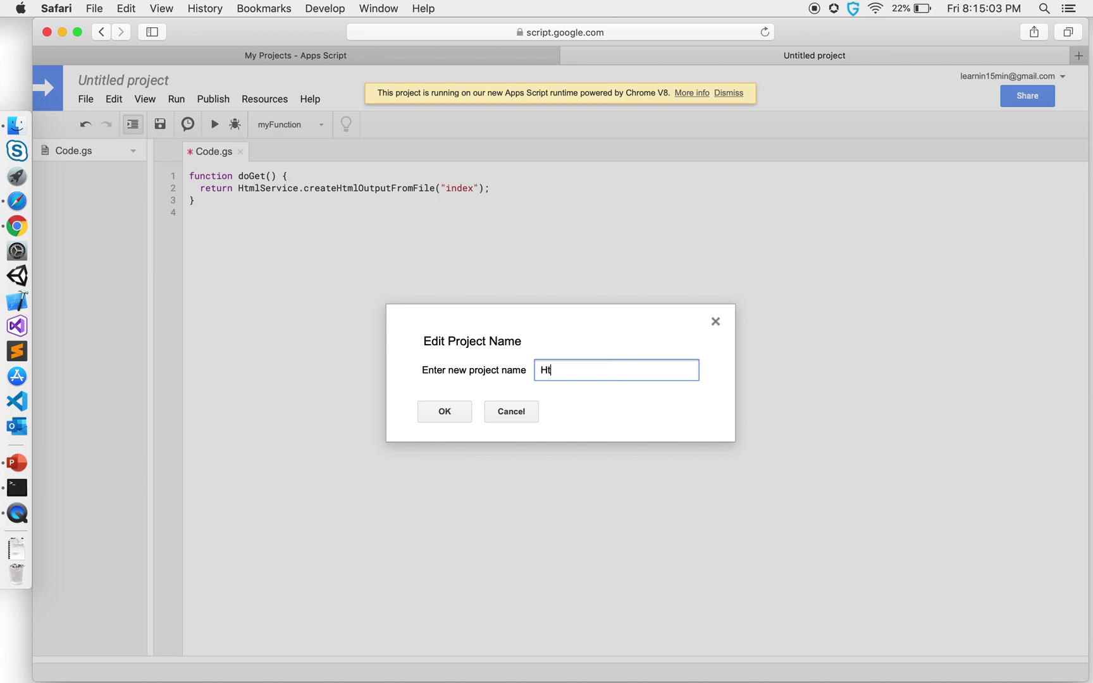
pyautogui.write('TML')
pyautogui.write('App')
# Step: Rename the project from Untitled project to HTMLApp
pyautogui.press('Return')
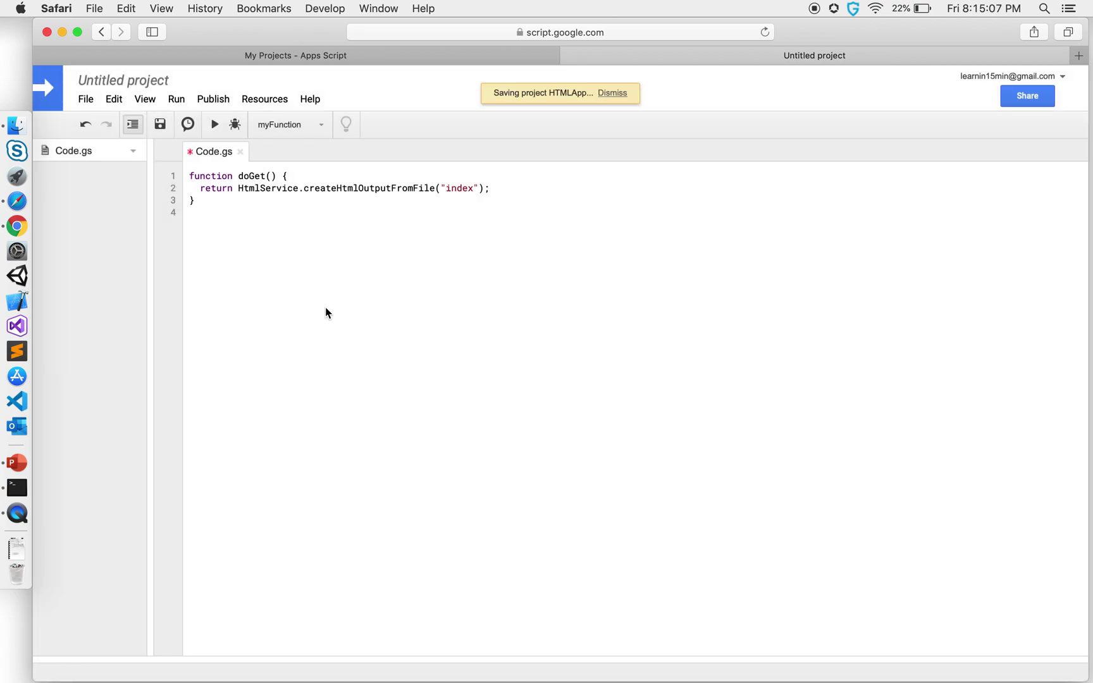
pyautogui.click(86, 100)
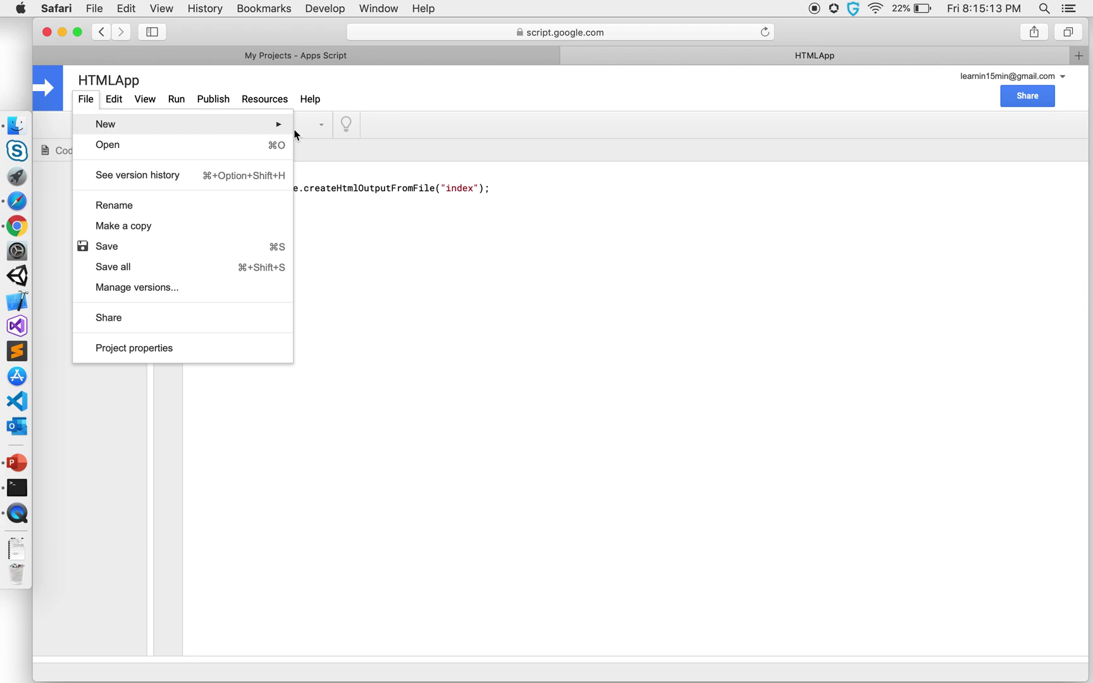
# Step: Add and save an index.html file with a Hello World h1 heading
pyautogui.moveTo(106, 124)
pyautogui.click(344, 174)
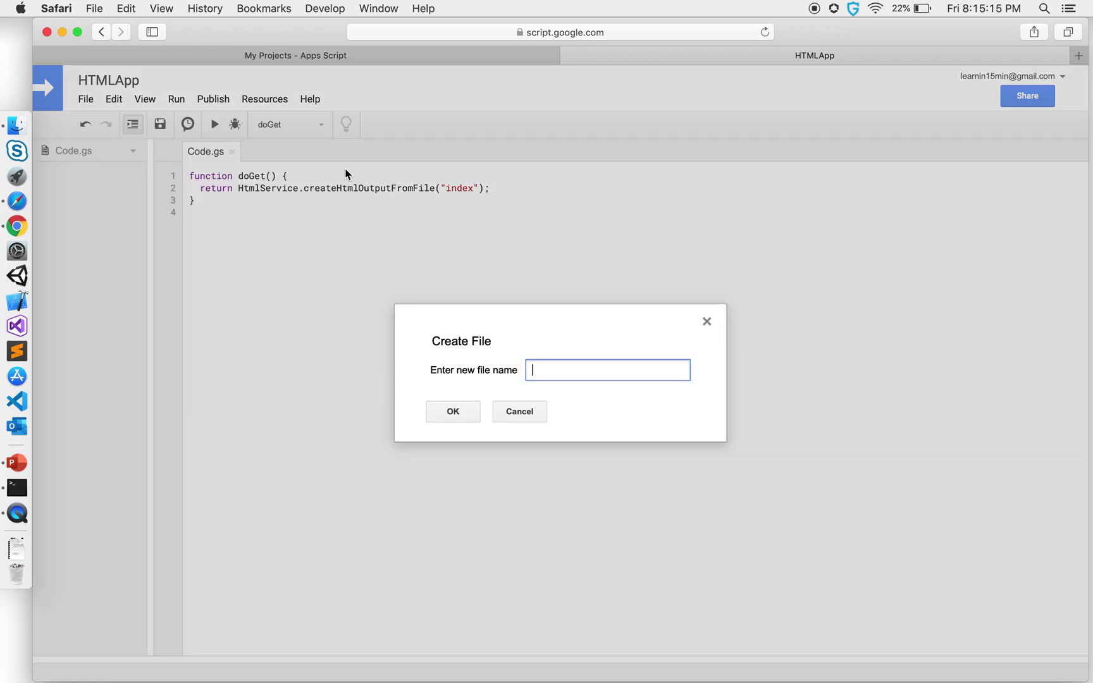
pyautogui.write('index.')
pyautogui.write('html')
pyautogui.press('Return')
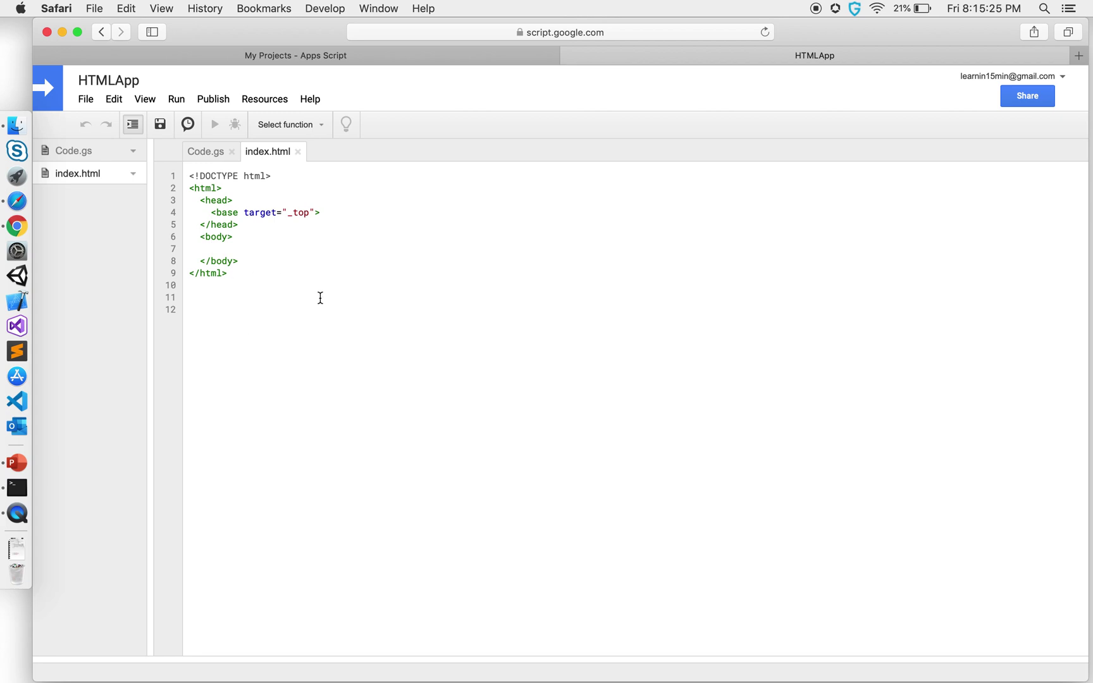
pyautogui.write('<')
pyautogui.write('h1<')
pyautogui.press('BackSpace')
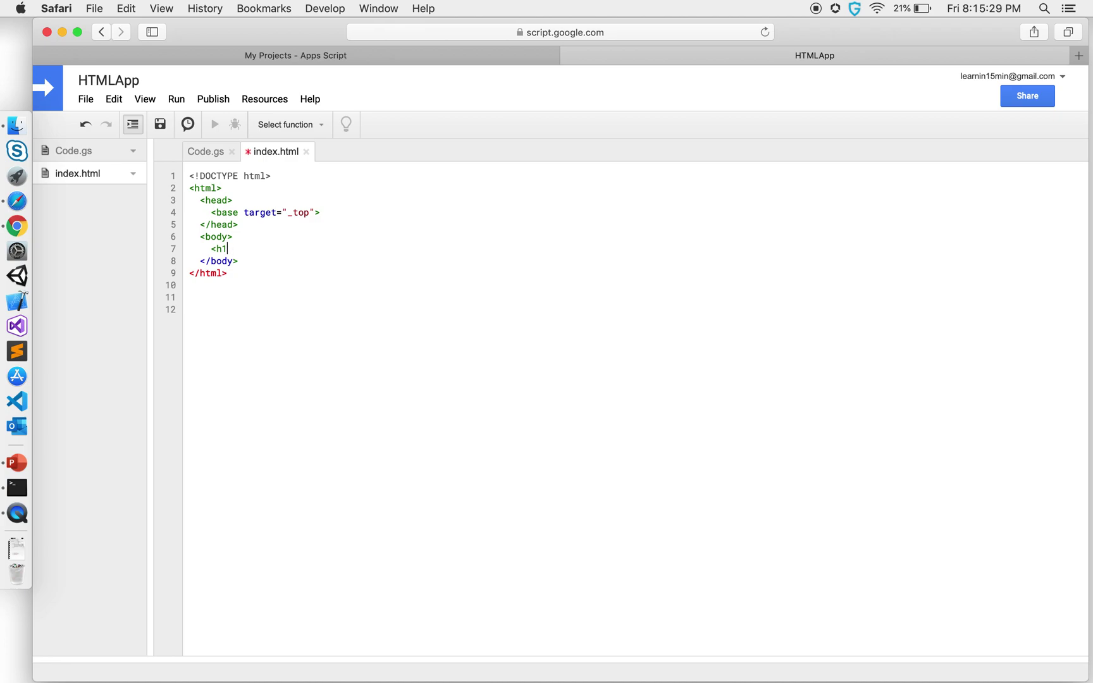
pyautogui.write('>')
pyautogui.write('</h1>')
pyautogui.press('Left')
pyautogui.press('Left')
pyautogui.press('Left')
pyautogui.write('H')
pyautogui.write('ello World')
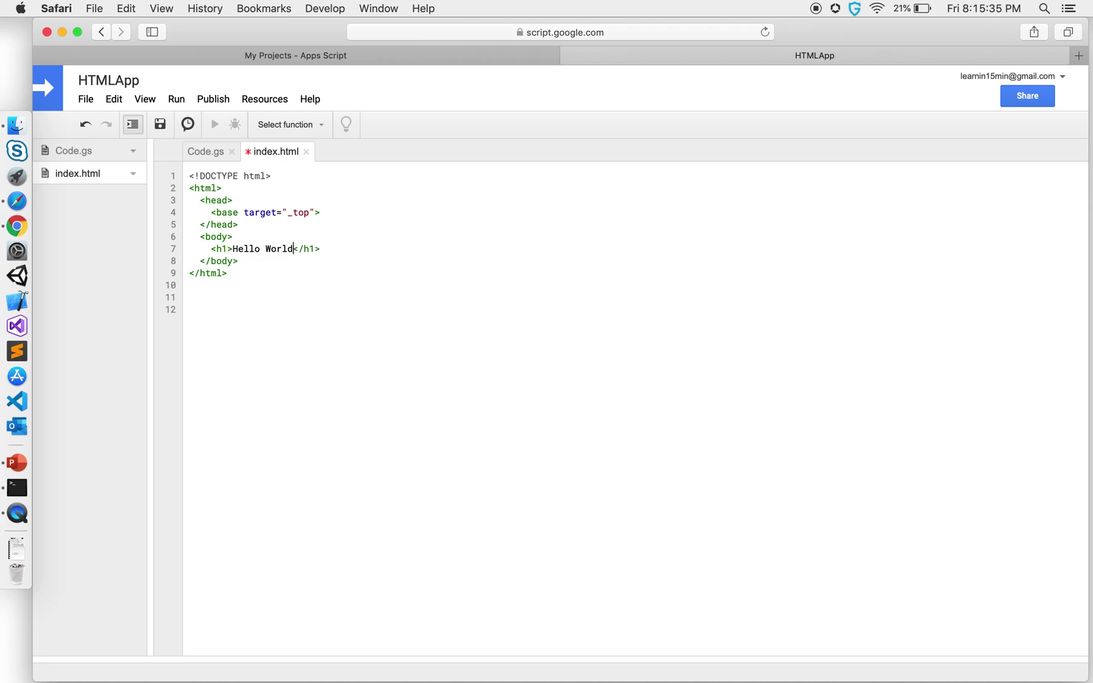
pyautogui.press('super+s')
pyautogui.click(214, 152)
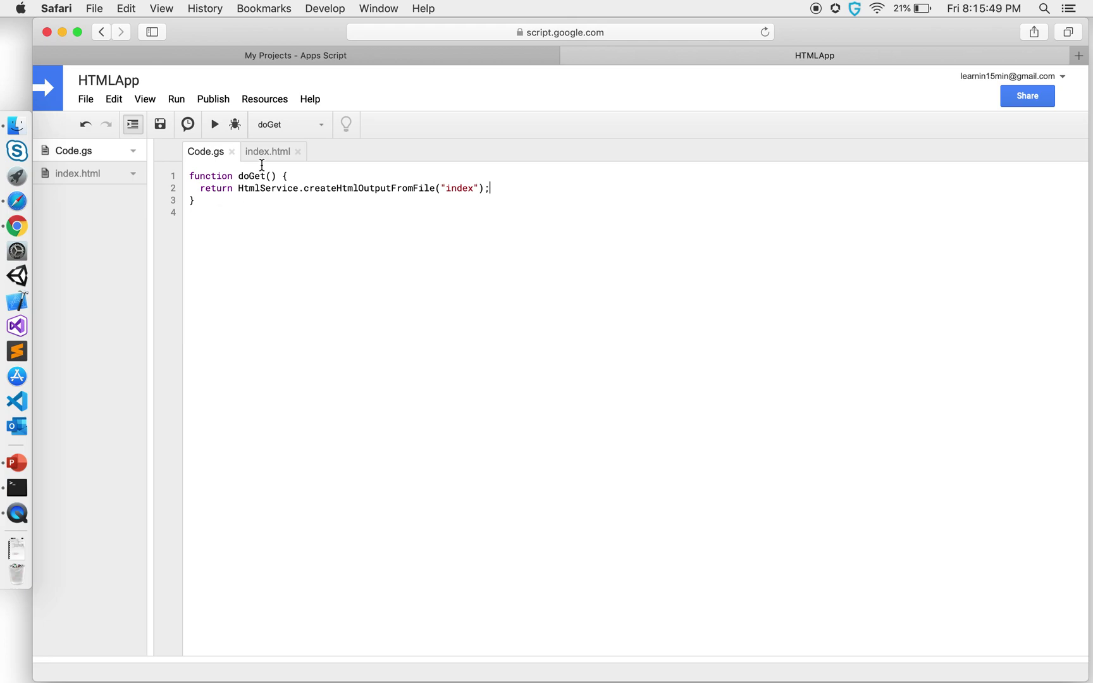
# Step: Start a web app deployment with a New project version and a version description
pyautogui.click(268, 154)
pyautogui.click(209, 101)
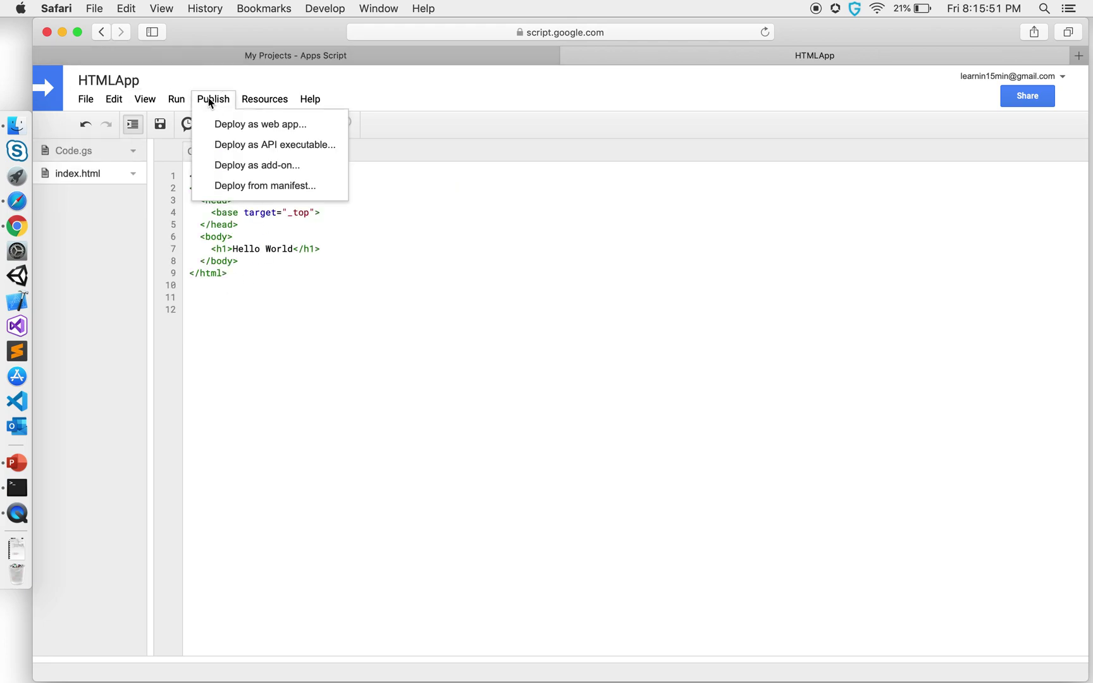
pyautogui.click(232, 124)
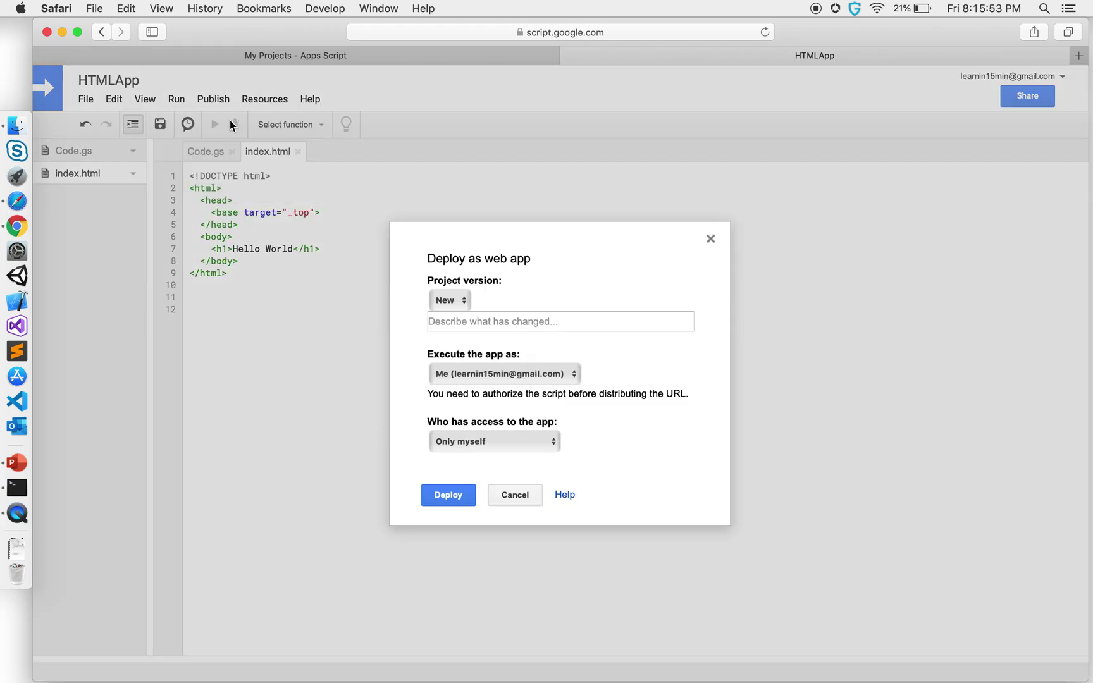
pyautogui.click(459, 299)
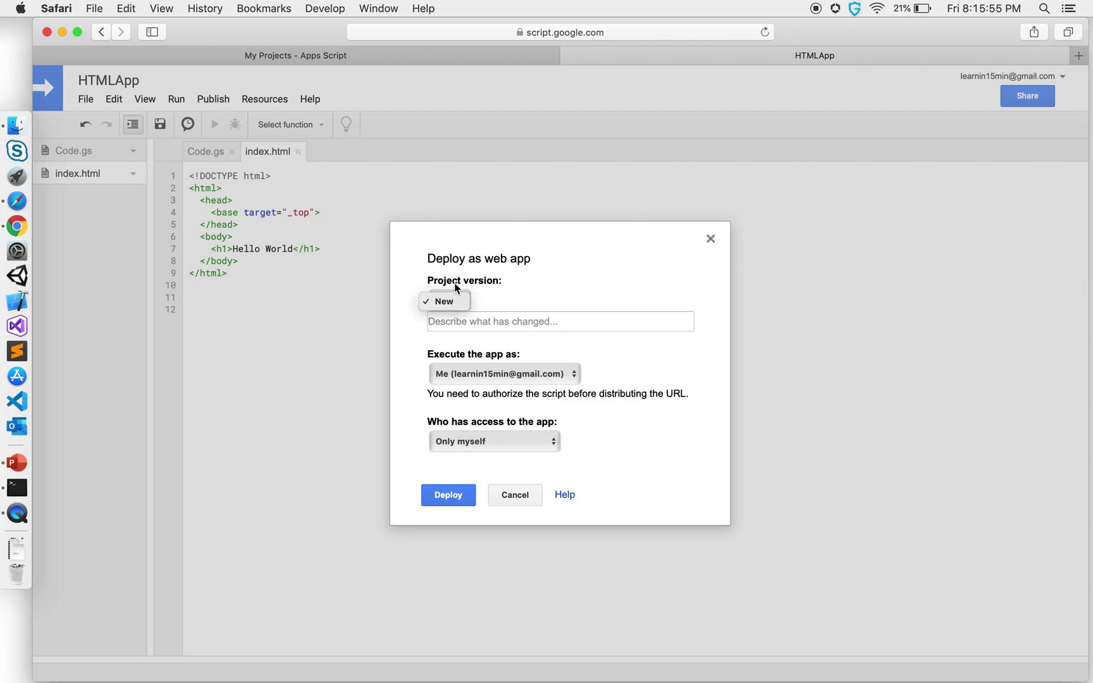
pyautogui.click(451, 303)
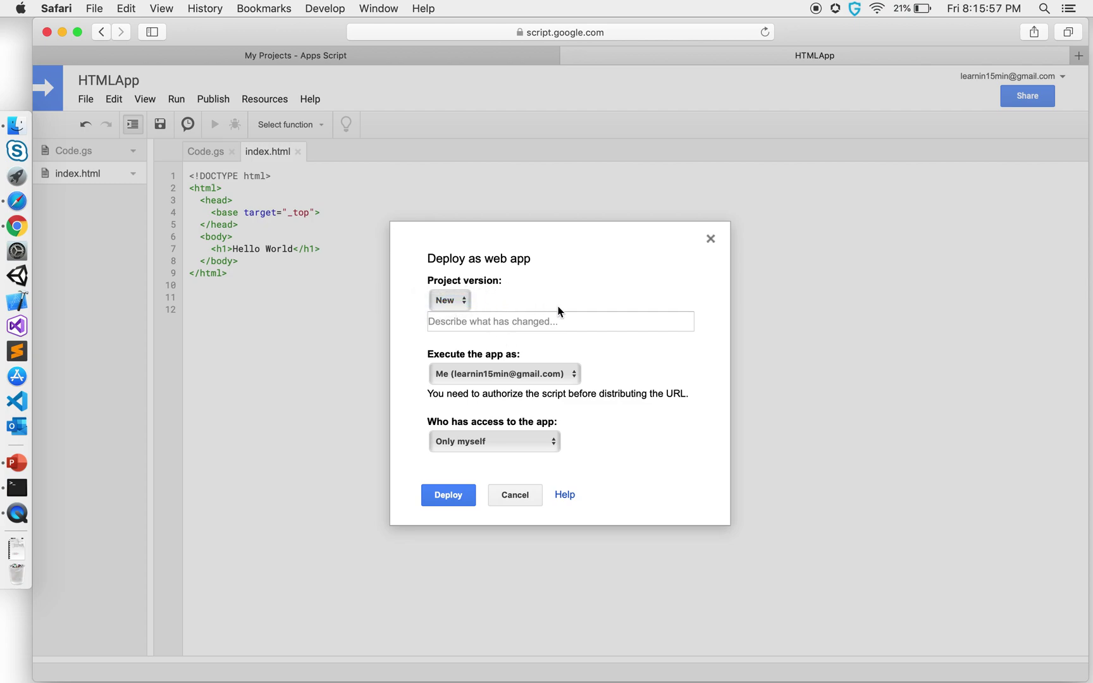
pyautogui.click(496, 321)
pyautogui.click(547, 320)
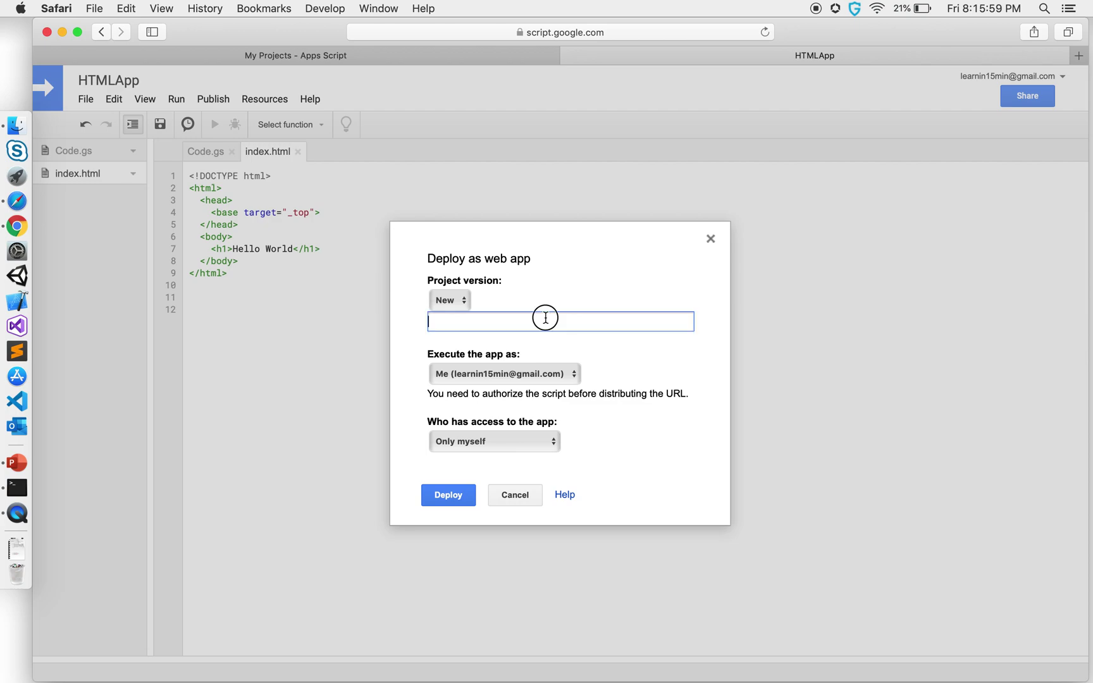
pyautogui.write('He')
pyautogui.press('BackSpace')
pyautogui.write('ellow')
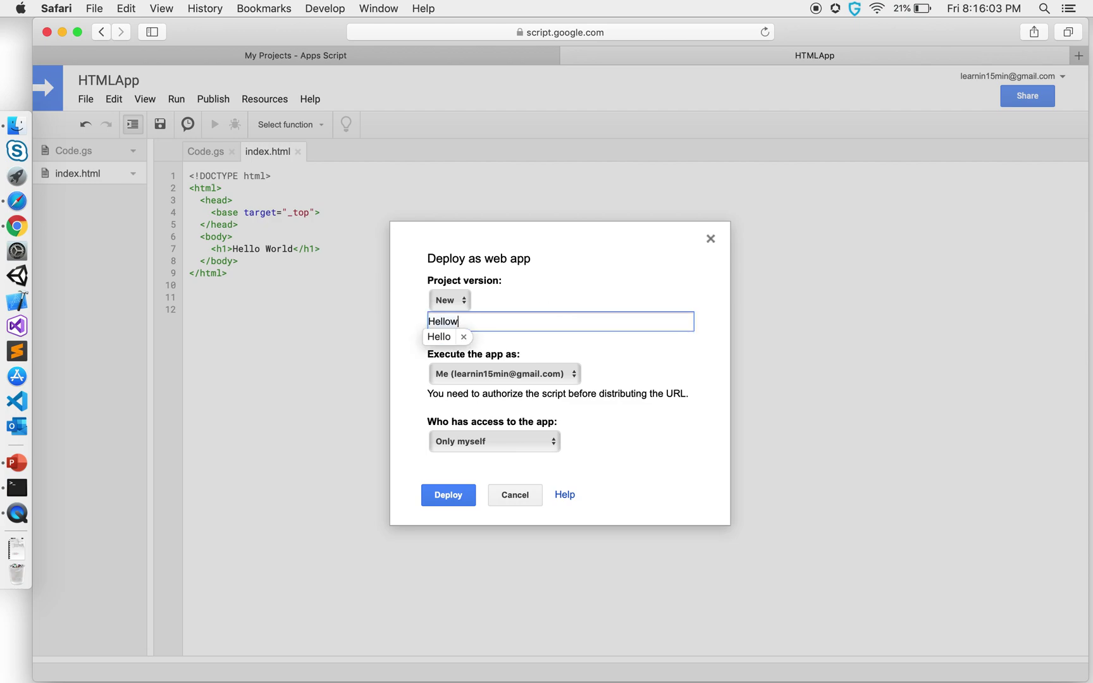
pyautogui.press('BackSpace')
pyautogui.write('World Fir')
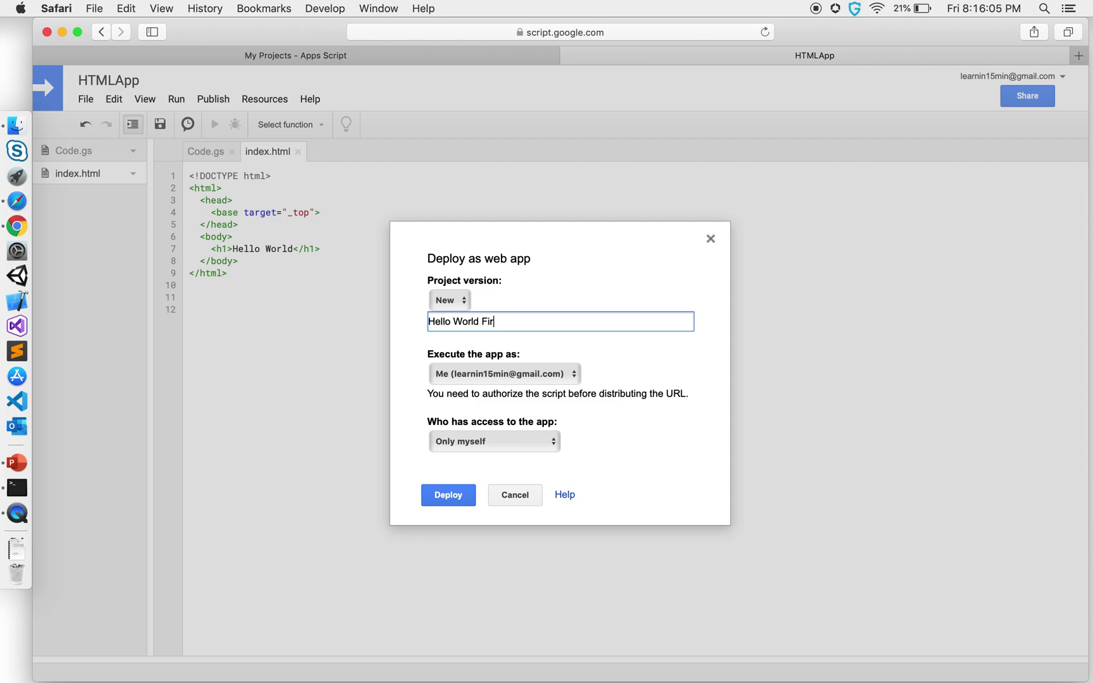
pyautogui.write('st Versio')
pyautogui.write('n')
# Step: Deploy as the accessing user, with access granted to Anyone
pyautogui.click(481, 382)
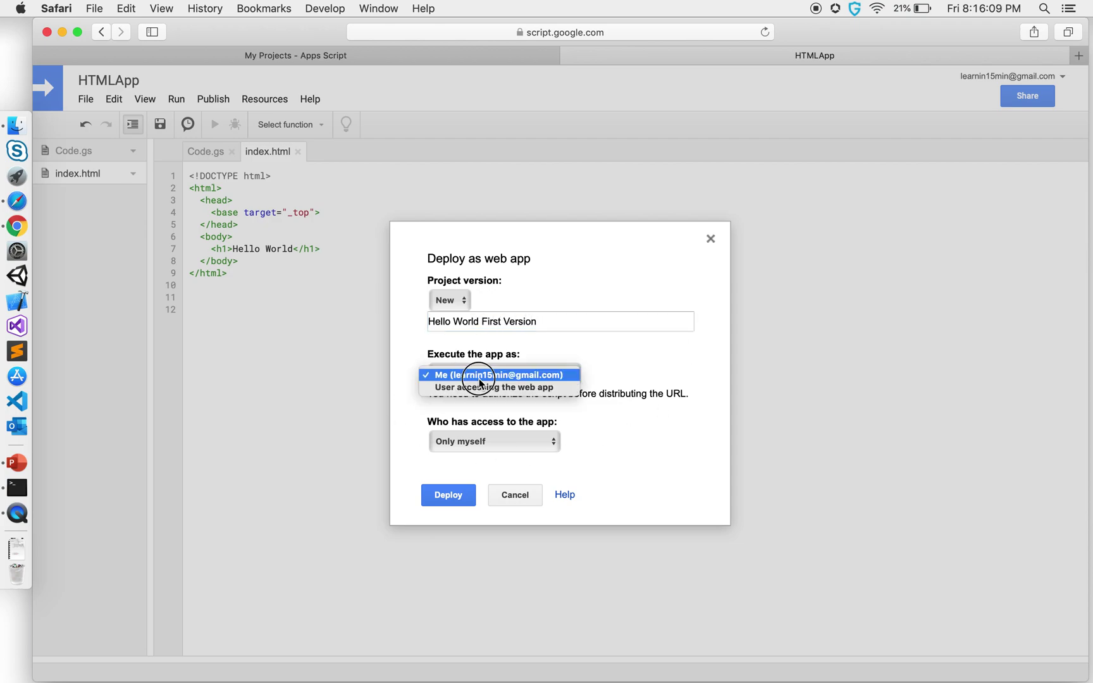
pyautogui.click(532, 390)
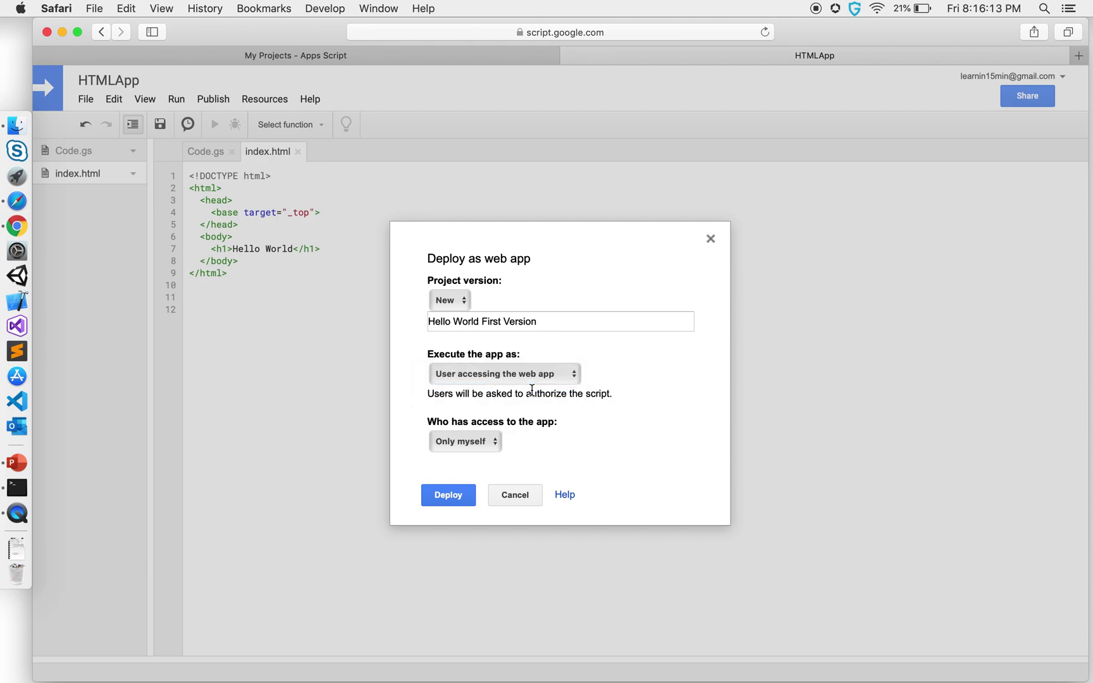
pyautogui.click(468, 445)
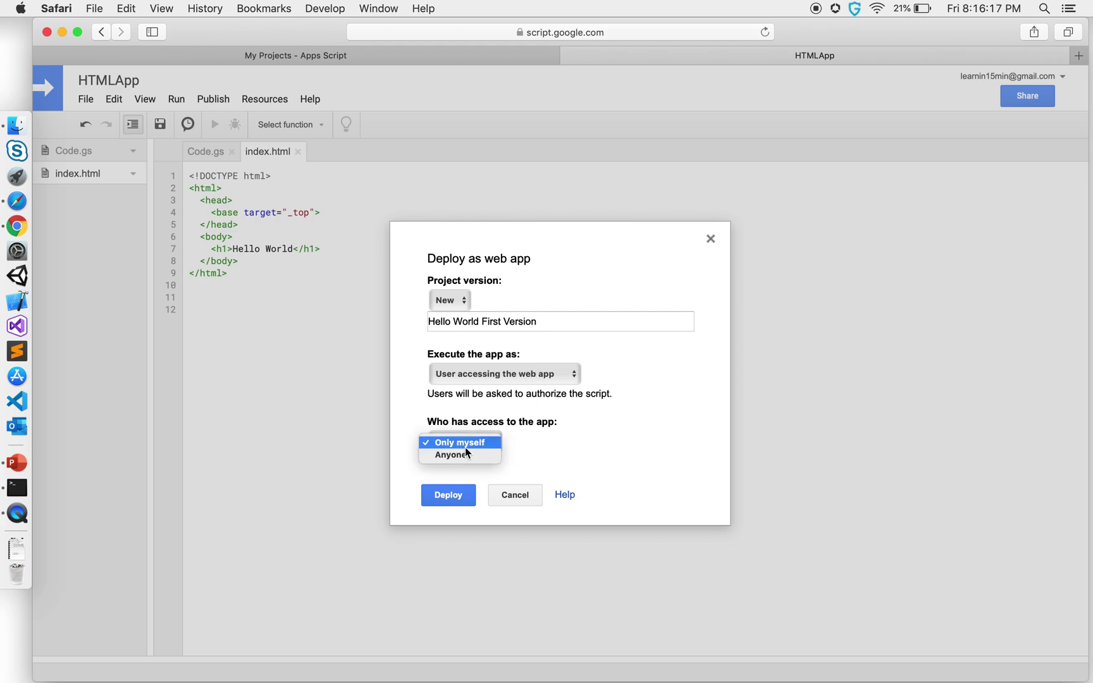
pyautogui.click(484, 458)
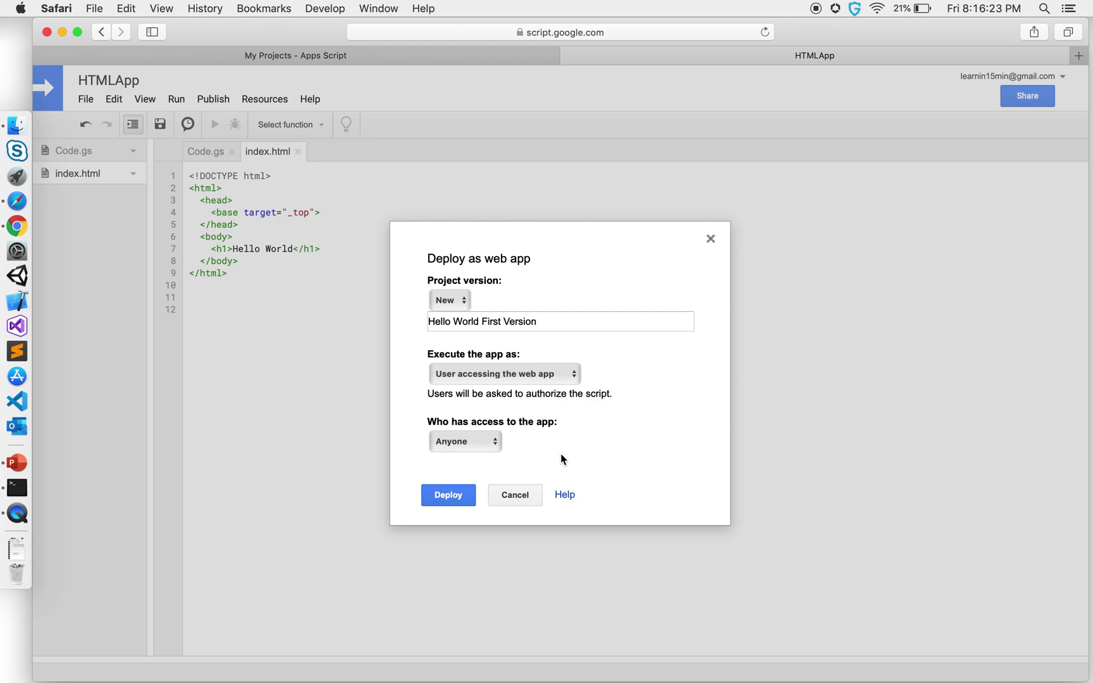
pyautogui.click(450, 495)
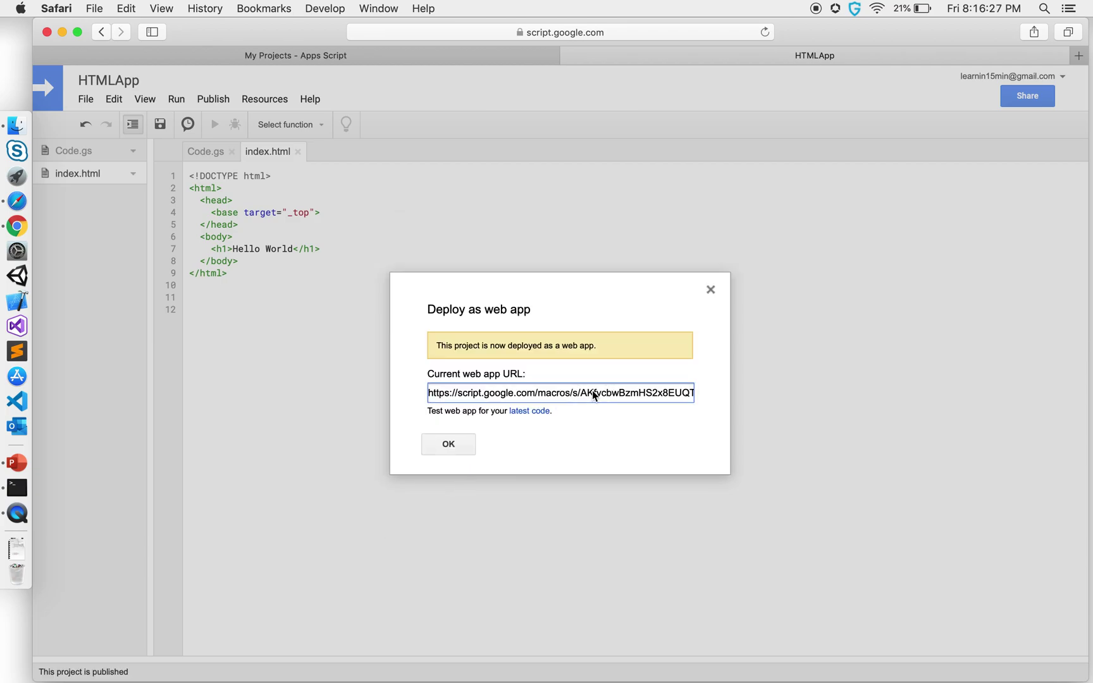
# Step: Load the deployed web app URL in a new browser tab
pyautogui.doubleClick(592, 393)
pyautogui.tripleClick(593, 393)
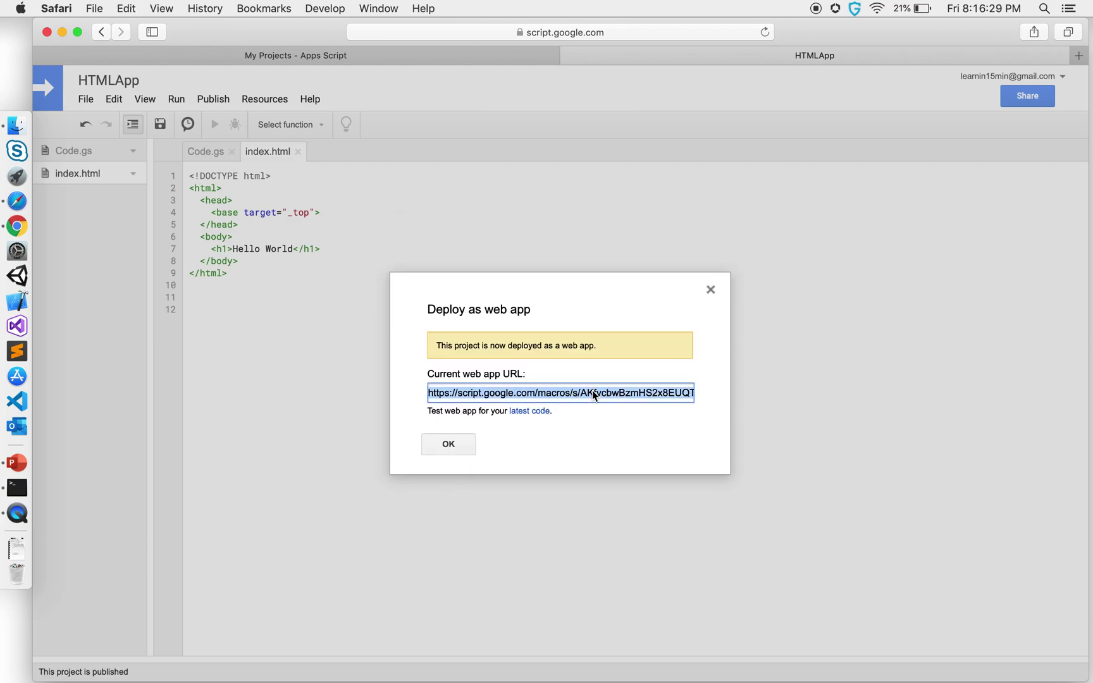
pyautogui.press('super+t')
pyautogui.write('https://script.google.com/macros/s/AKfycbwBzmHS2x8EUQTYqjPKBnHucZNCY0YBQm0bqq04VRsBPaInUnM/exec')
pyautogui.press('Return')
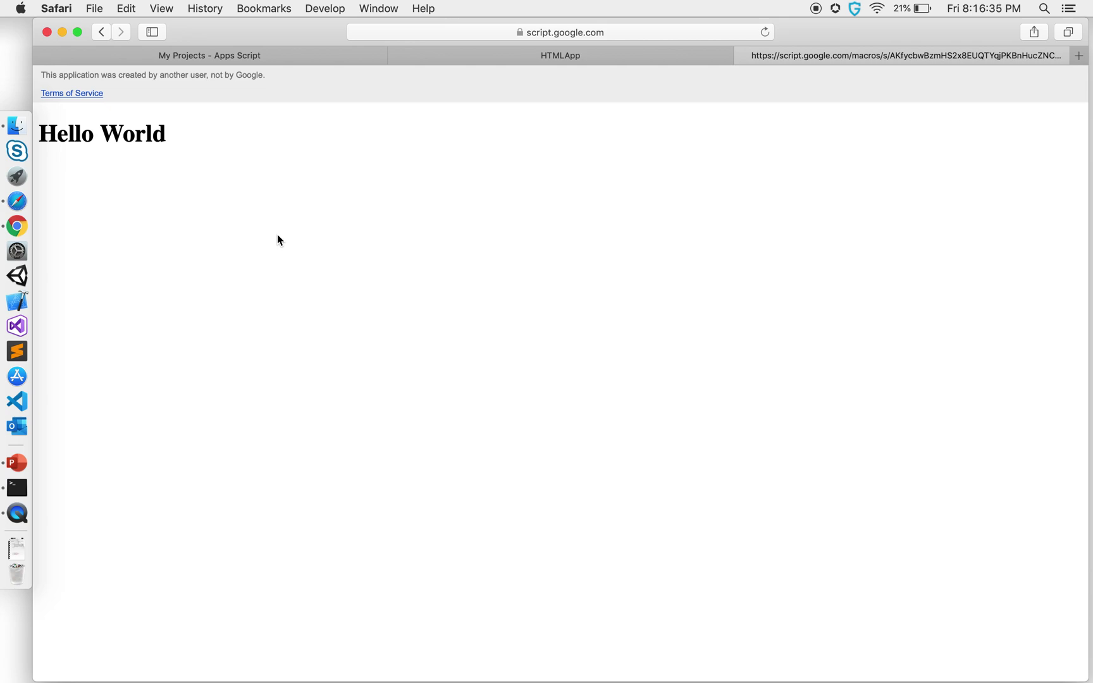
# Step: Check the Hello World web app page, then dismiss the HTMLApp deployment confirmation
pyautogui.moveTo(39, 74); pyautogui.dragTo(135, 100)
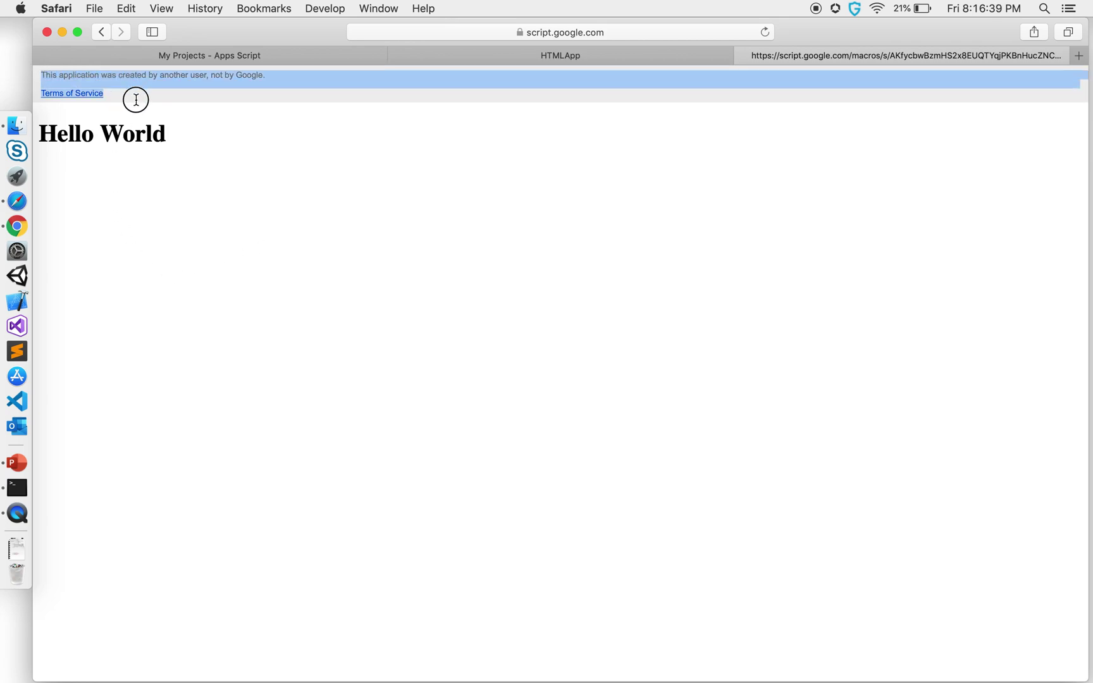
pyautogui.moveTo(135, 100); pyautogui.dragTo(136, 100)
pyautogui.click(593, 35)
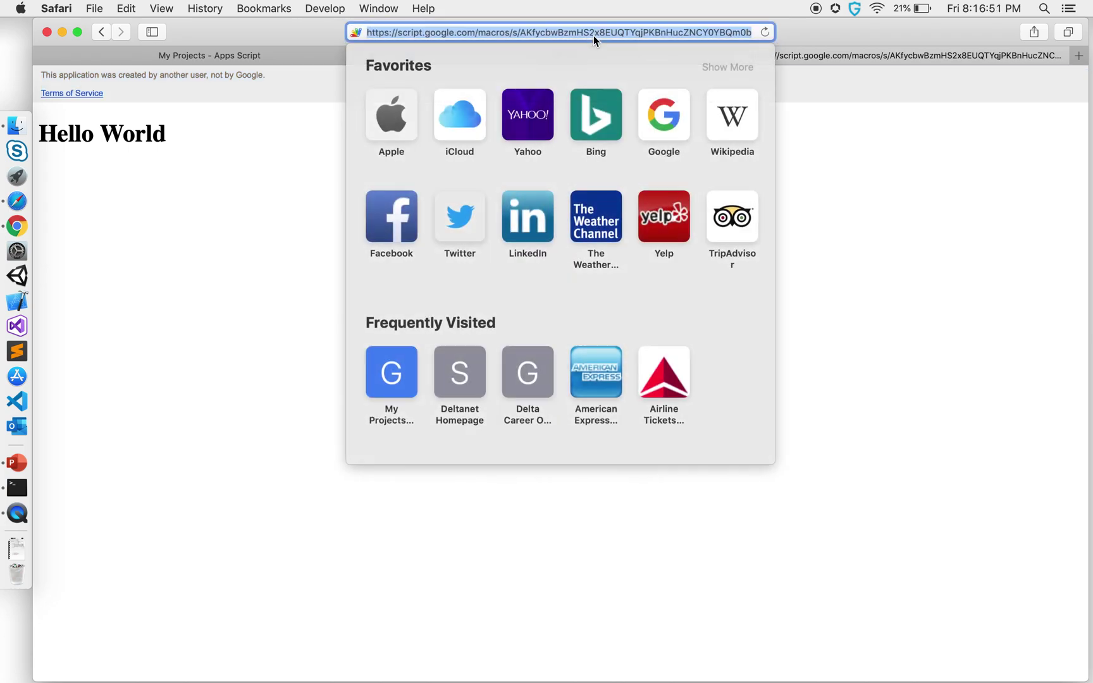
pyautogui.click(247, 237)
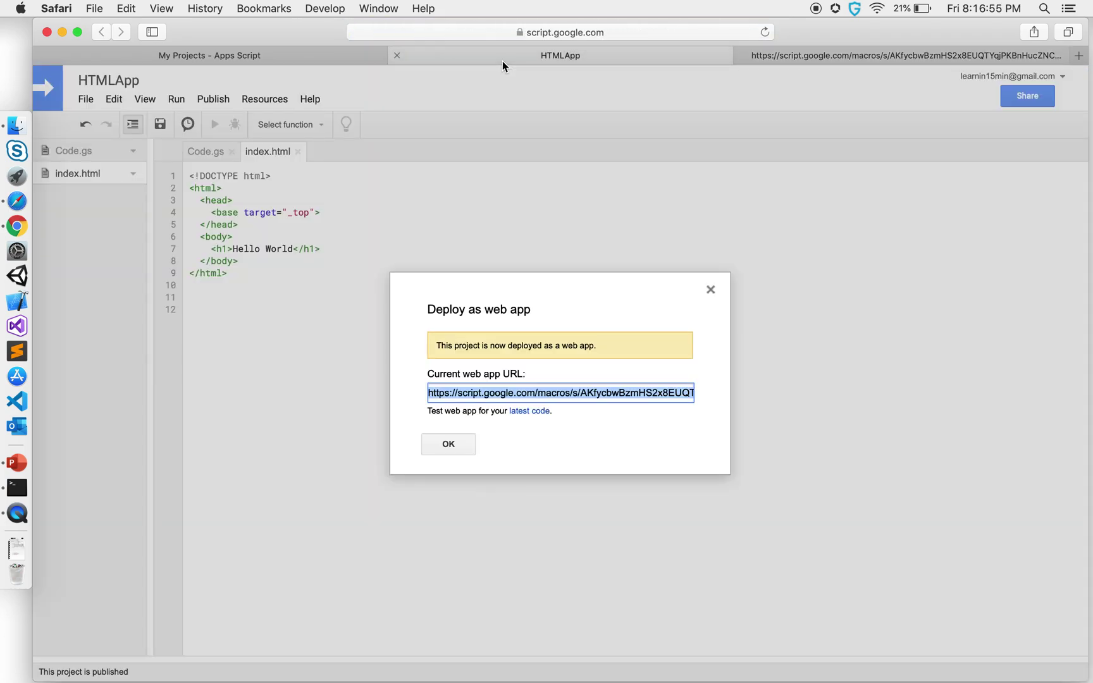
pyautogui.click(711, 291)
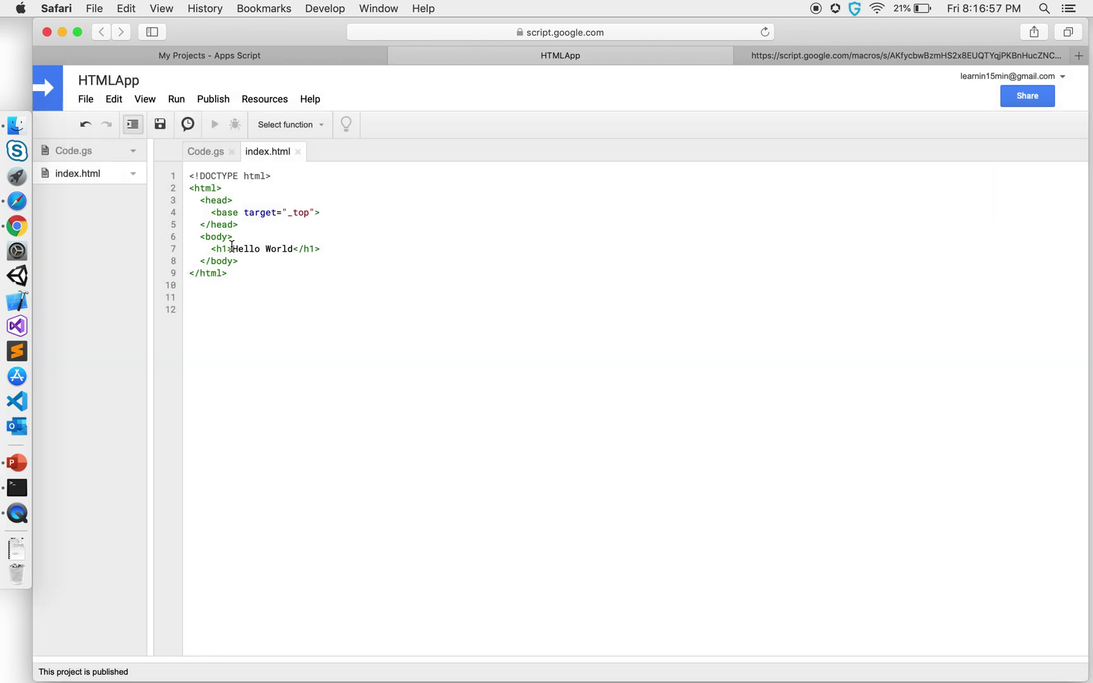
# Step: Add a "This is my first WebApp" paragraph below the heading and save index.html
pyautogui.click(332, 248)
pyautogui.press('Return')
pyautogui.write('<')
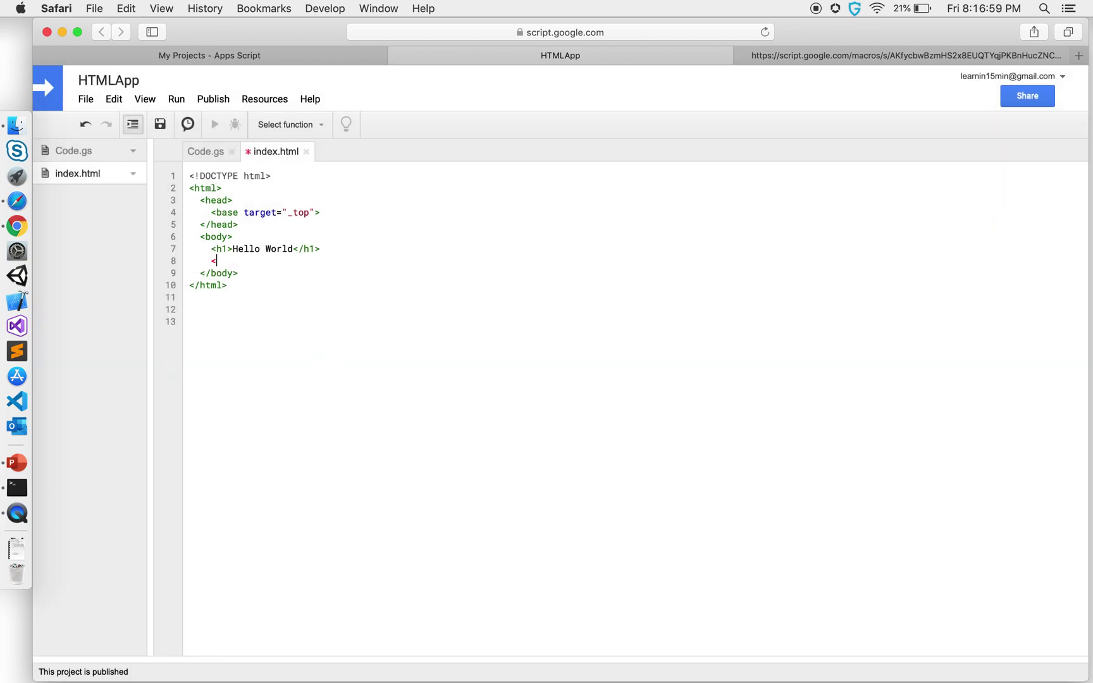
pyautogui.write('p>This is my first WebAp')
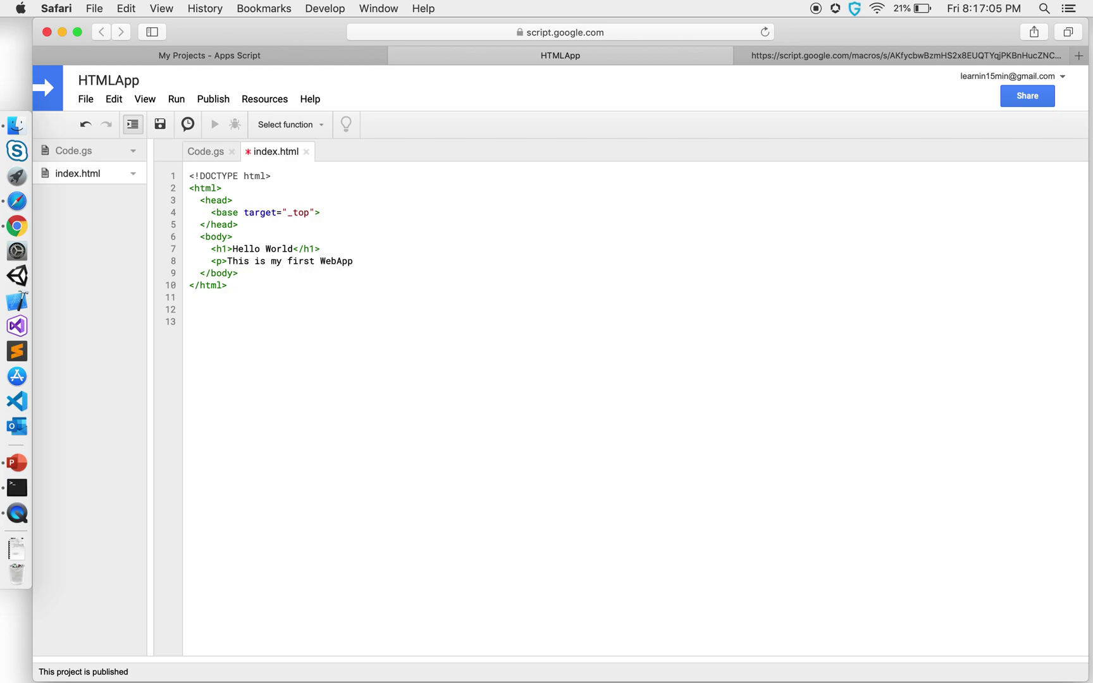
pyautogui.write('p>')
pyautogui.press('super+s')
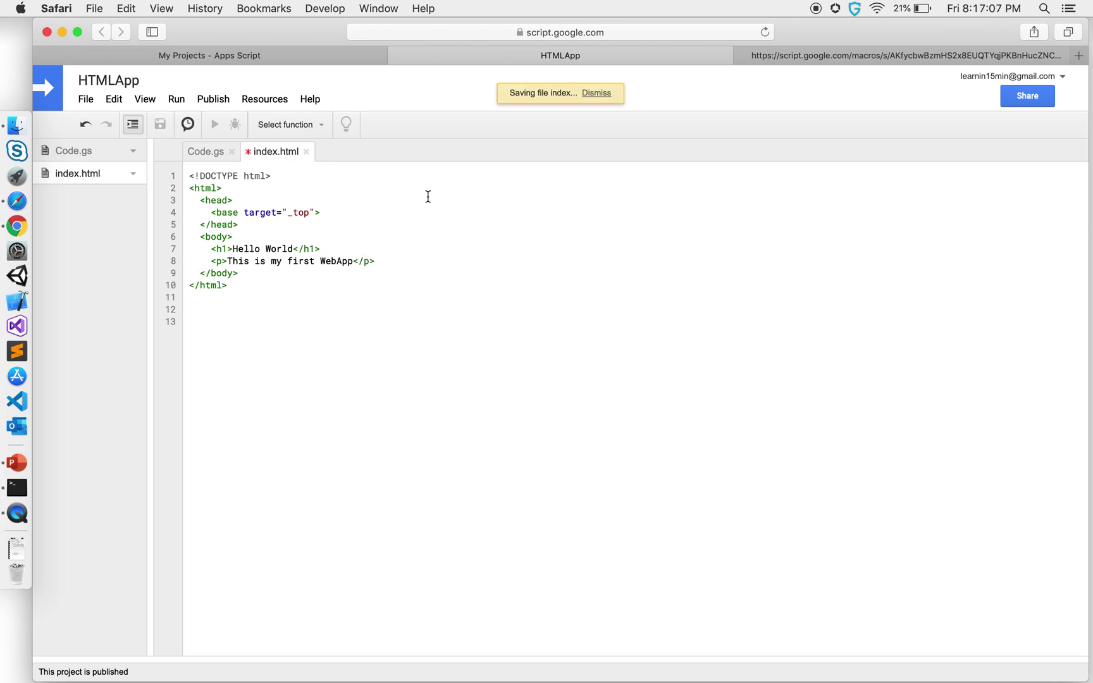
# Step: Reload the web app page, which still shows only Hello World
pyautogui.click(860, 57)
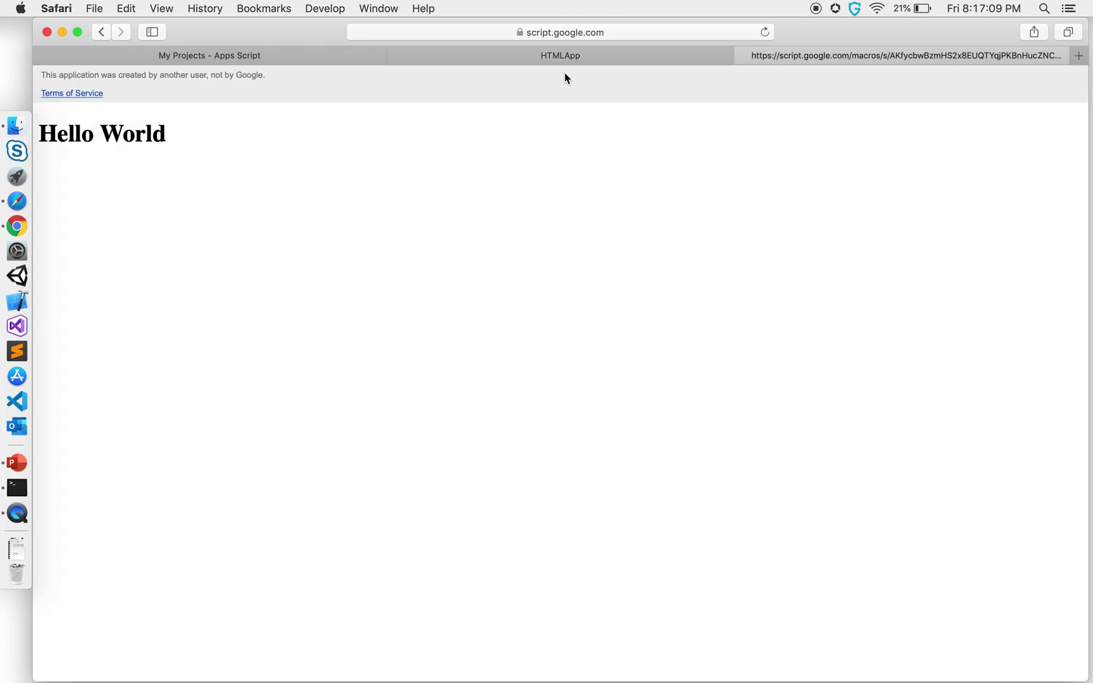
pyautogui.click(764, 32)
pyautogui.click(523, 54)
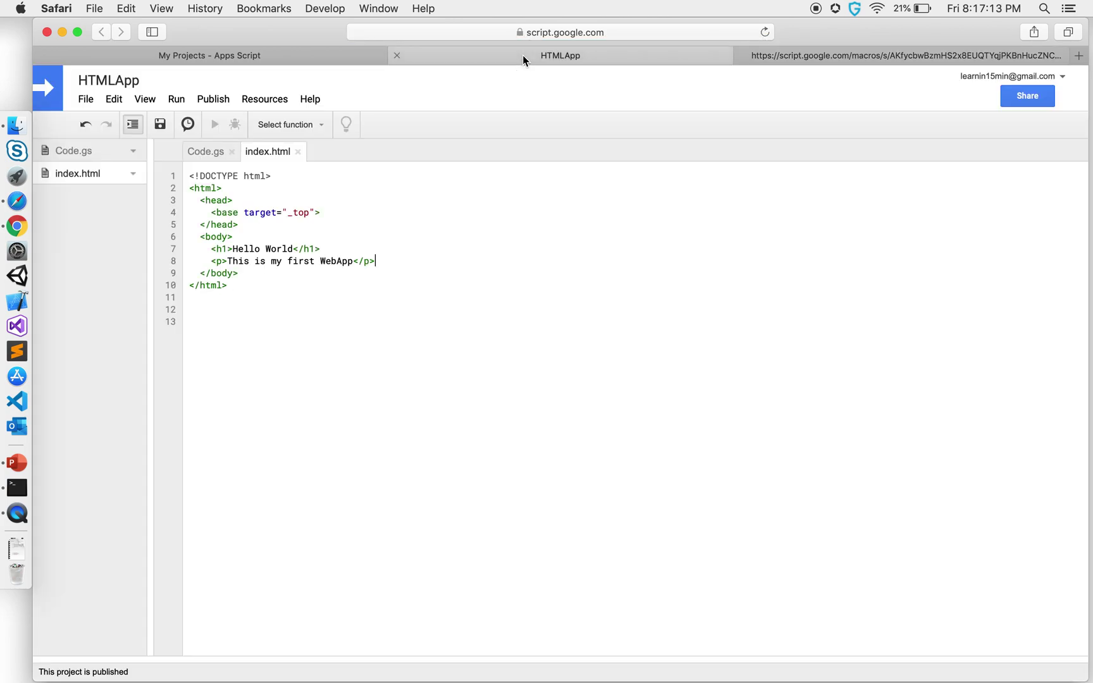
pyautogui.click(214, 99)
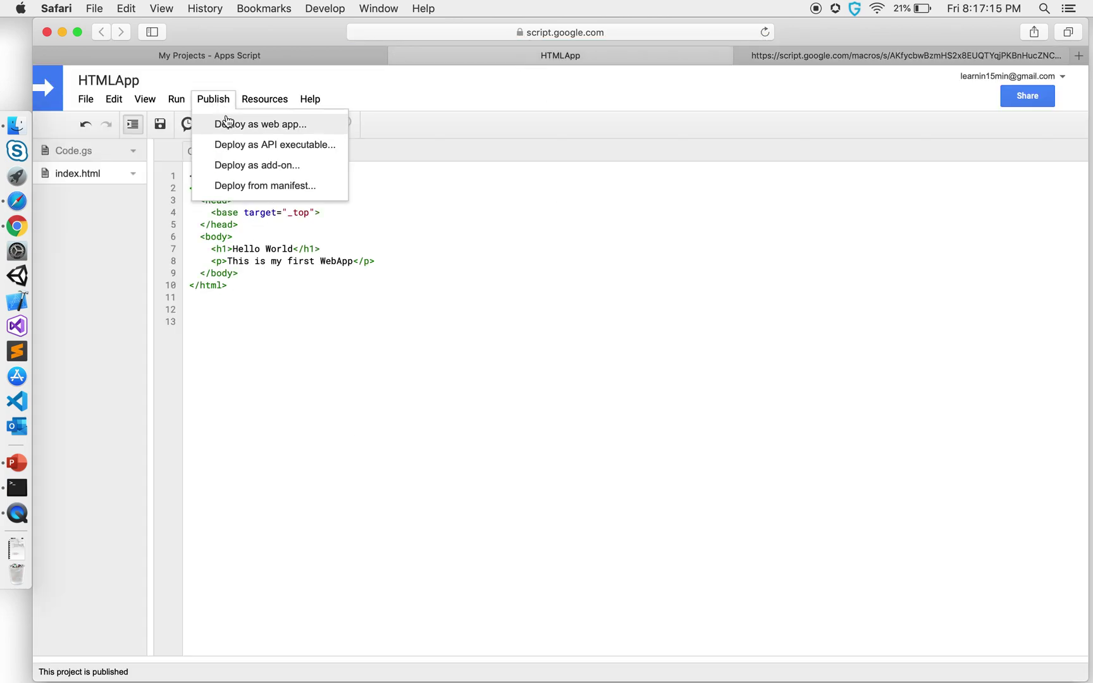
# Step: Update the web app deployment to a new project version with a change description
pyautogui.click(229, 122)
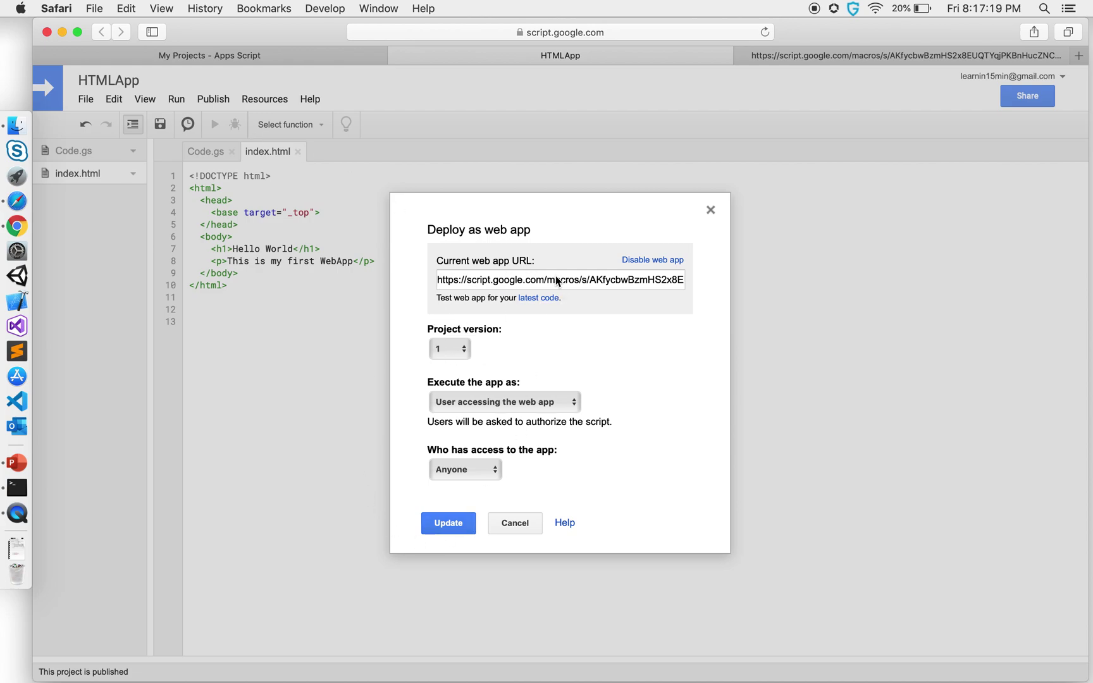
pyautogui.click(457, 347)
pyautogui.click(455, 361)
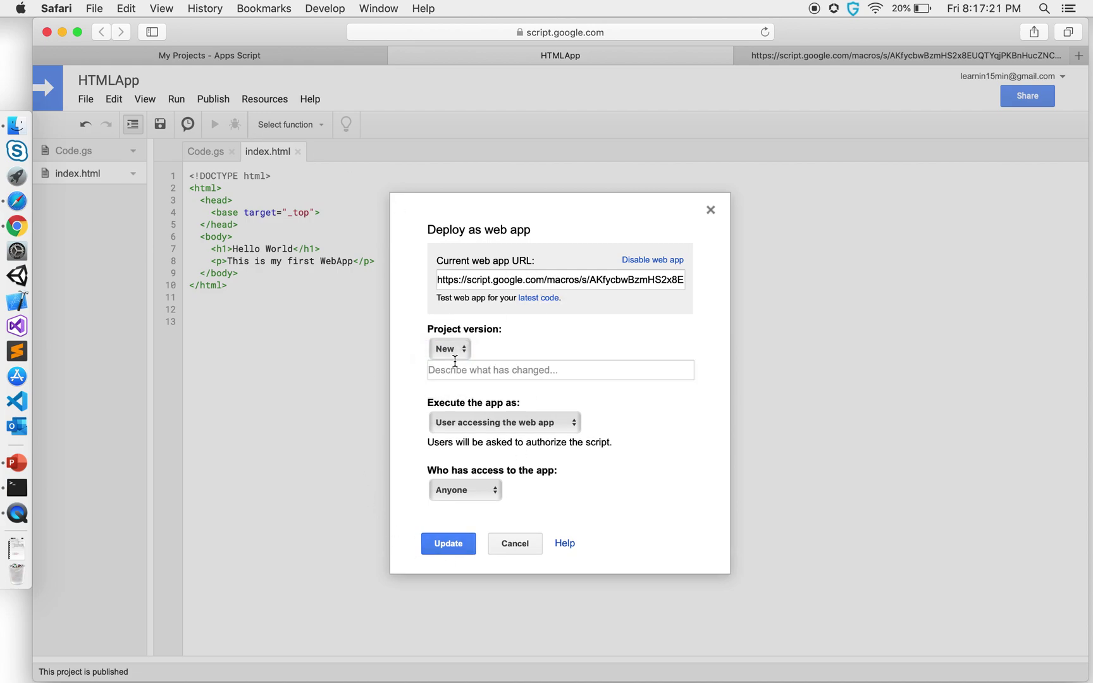
pyautogui.click(499, 370)
pyautogui.write('Added a paragraph')
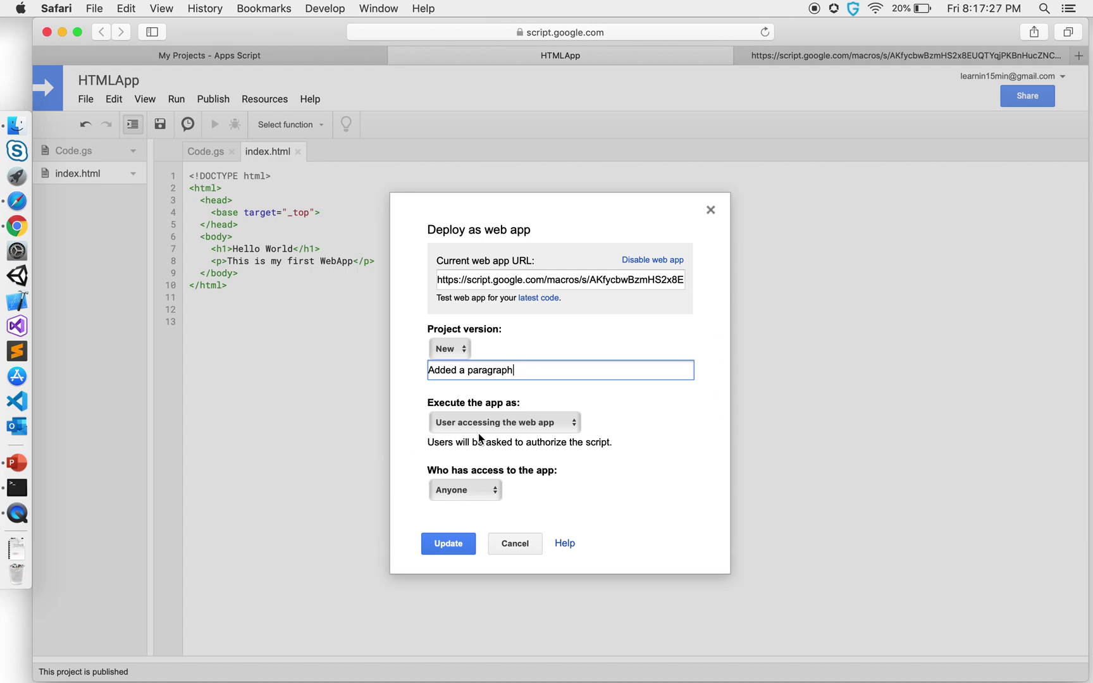
pyautogui.click(457, 547)
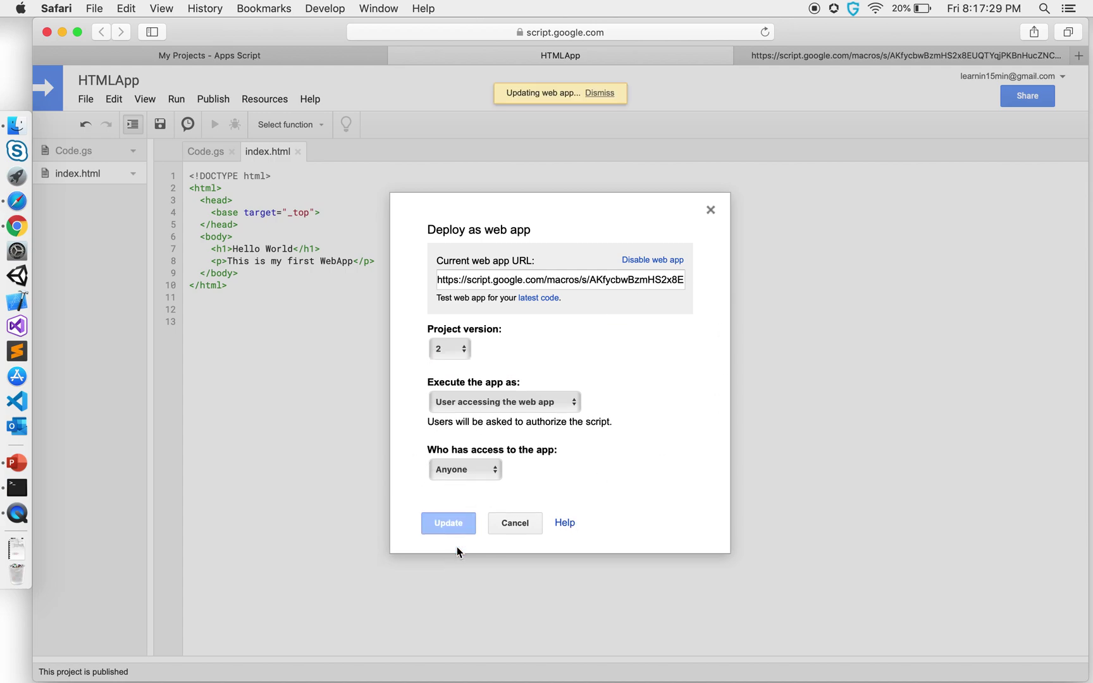
# Step: Load the updated web app URL in a new browser tab
pyautogui.click(553, 396)
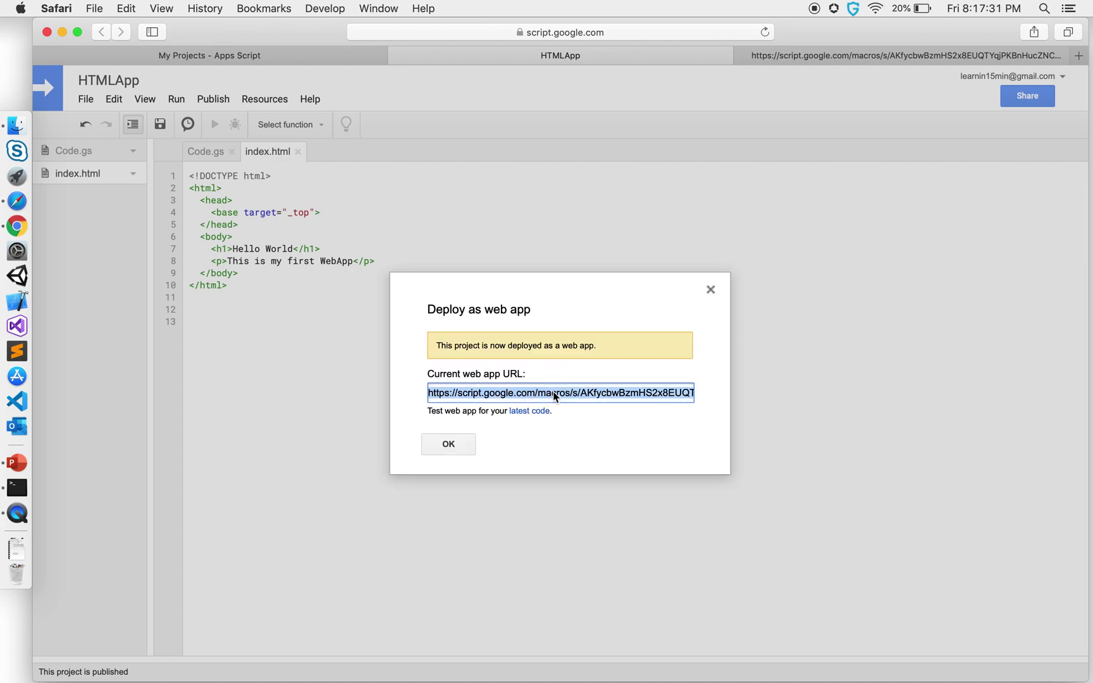
pyautogui.press('super+t')
pyautogui.press('super+v')
pyautogui.press('Return')
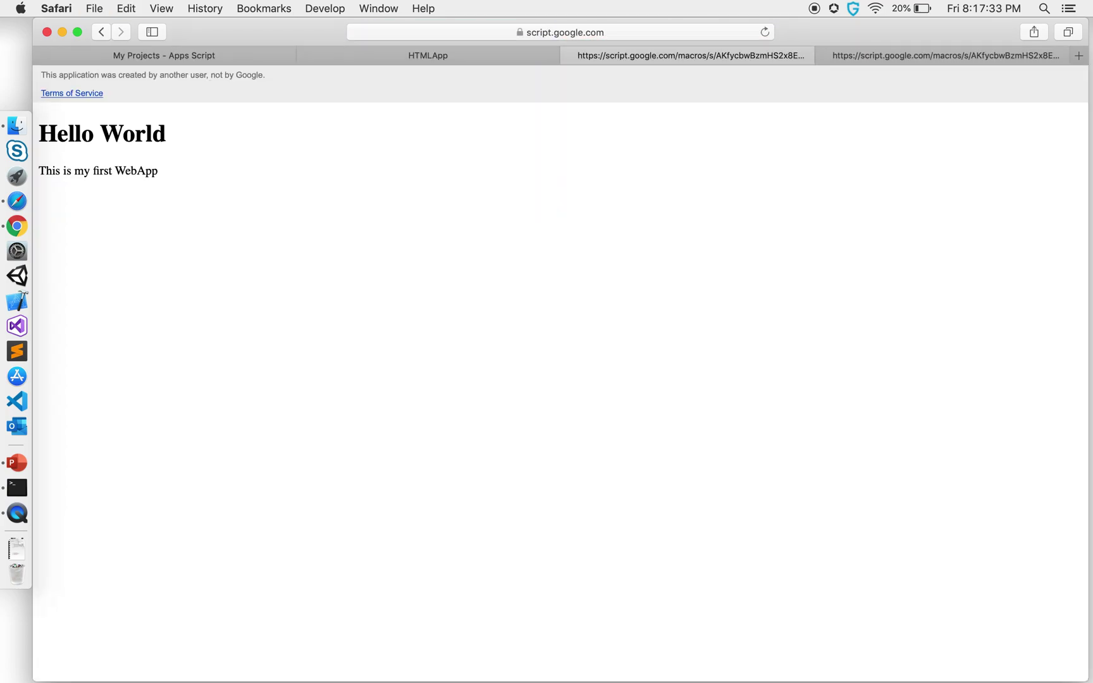
pyautogui.hotkey('ctrl', 'shift', 'Tab')
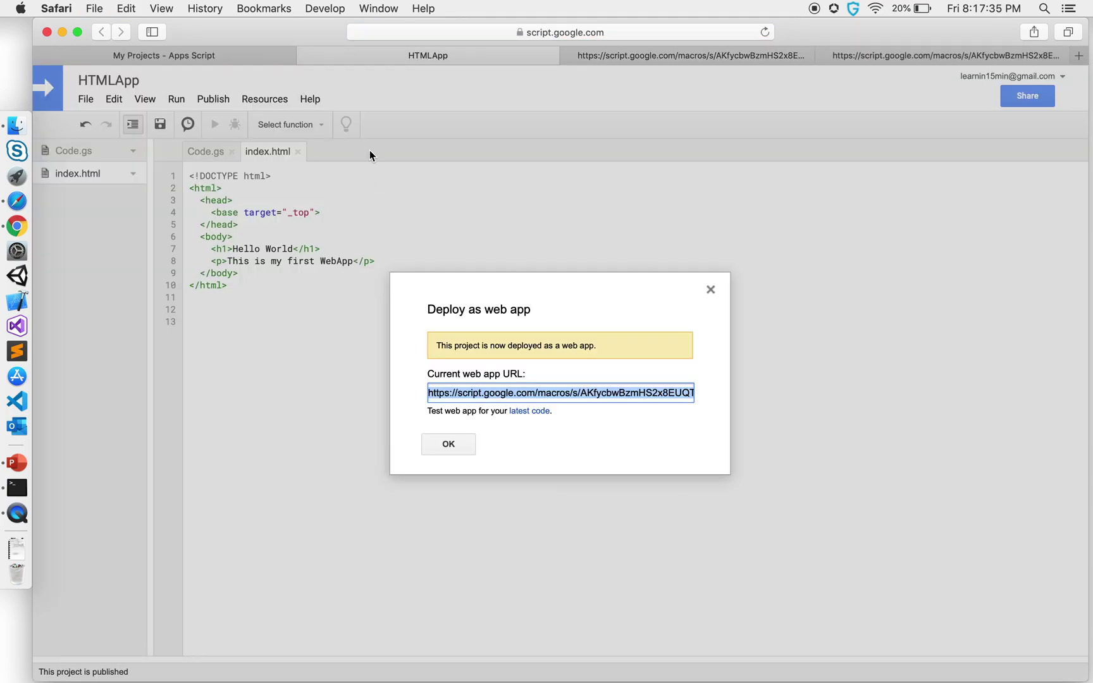
# Step: Reload the live page to show the new paragraph, then close the duplicate web app tabs
pyautogui.click(712, 53)
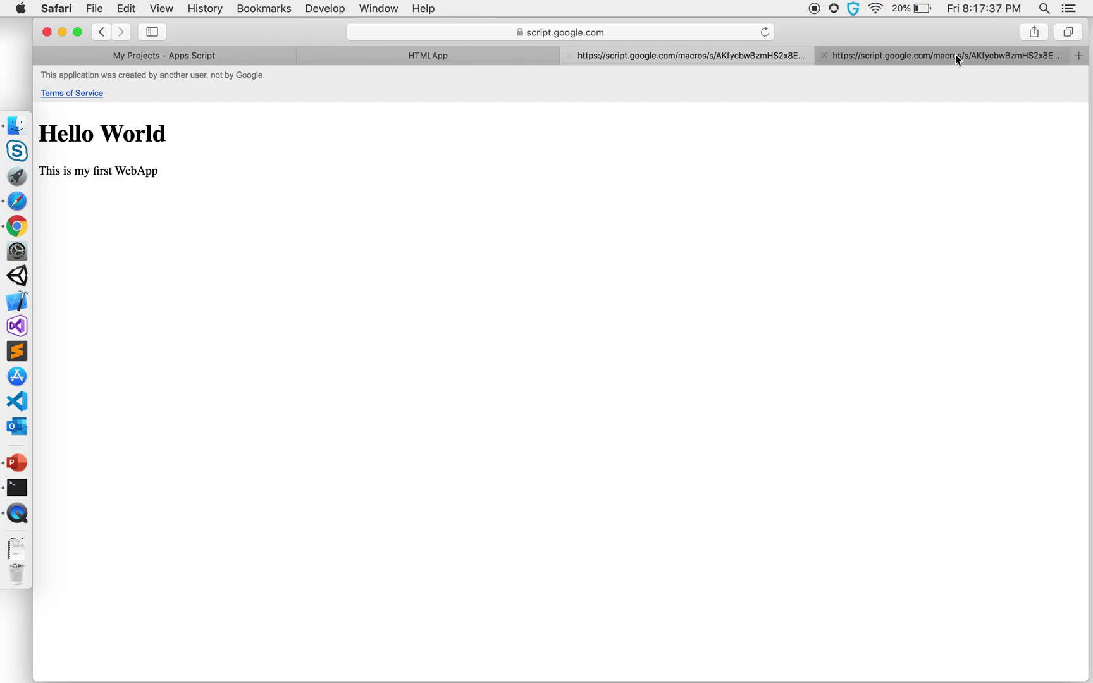
pyautogui.click(957, 56)
pyautogui.click(764, 32)
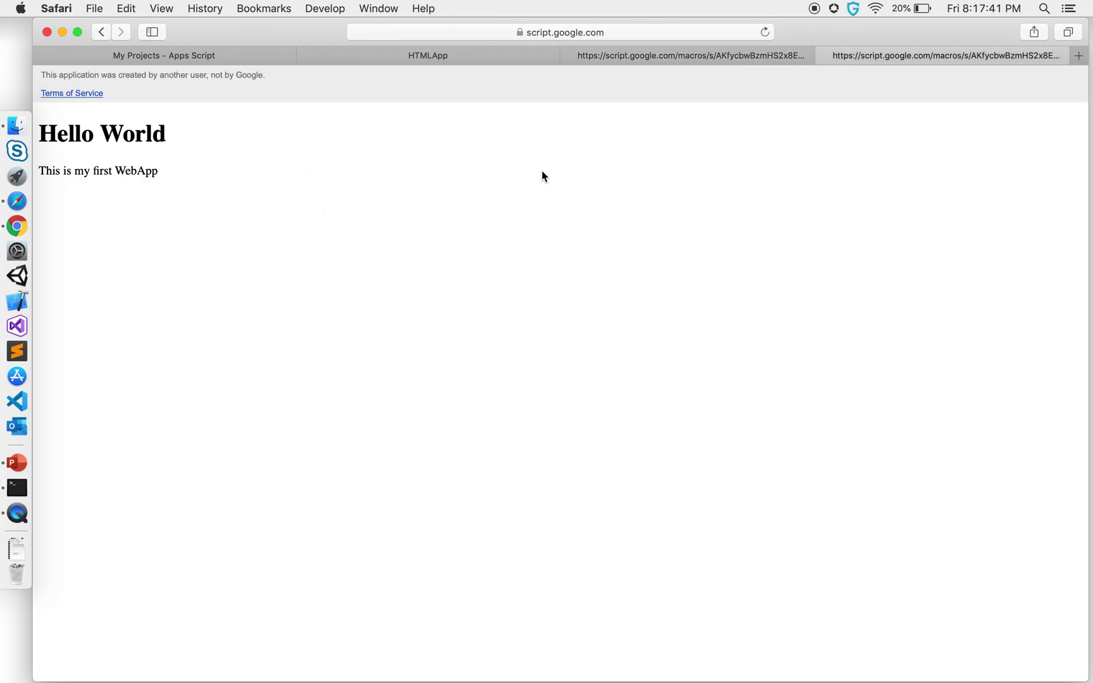
pyautogui.press('super+w')
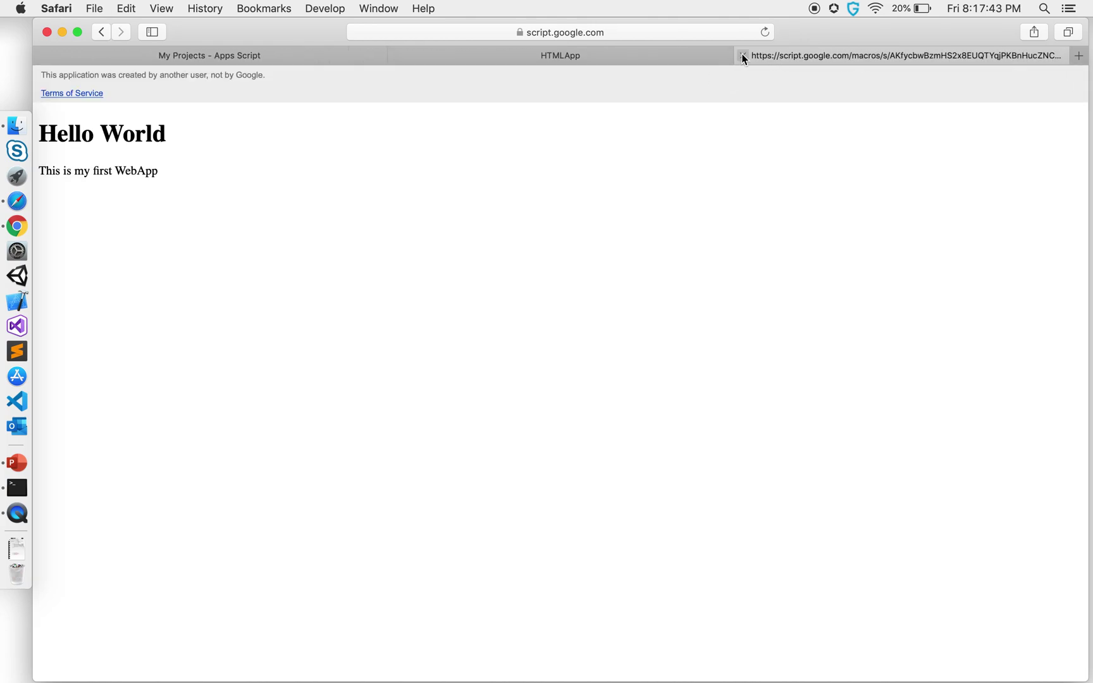
pyautogui.click(742, 56)
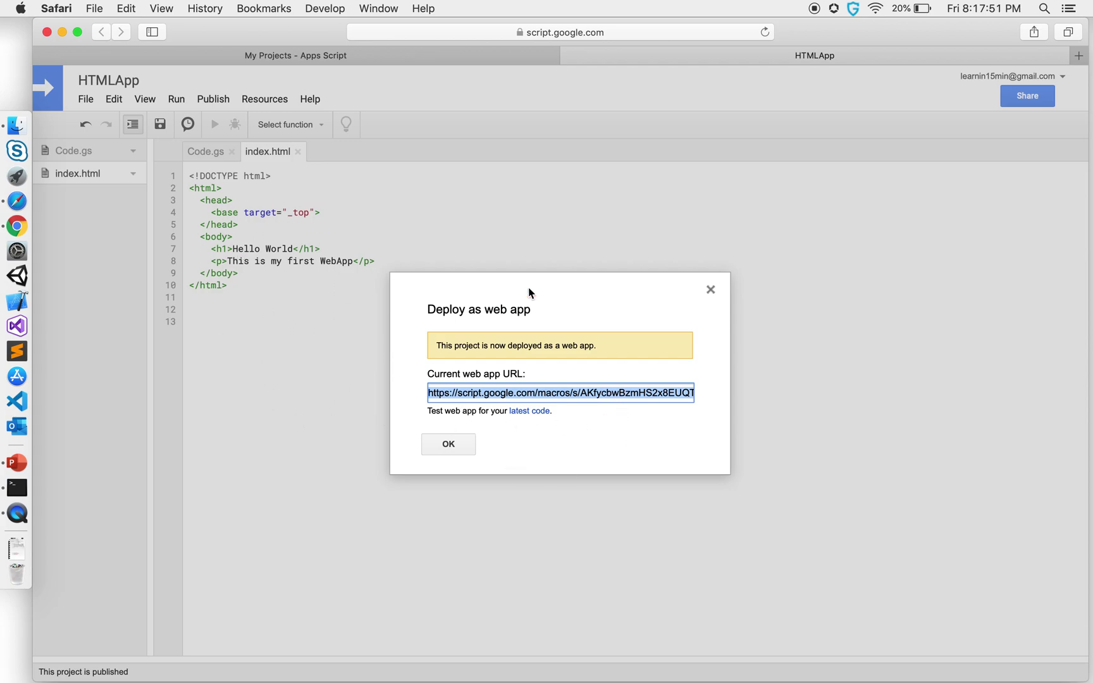
# Step: Open the latest-code test version in its own tab and close the deployment dialog
pyautogui.click(531, 413)
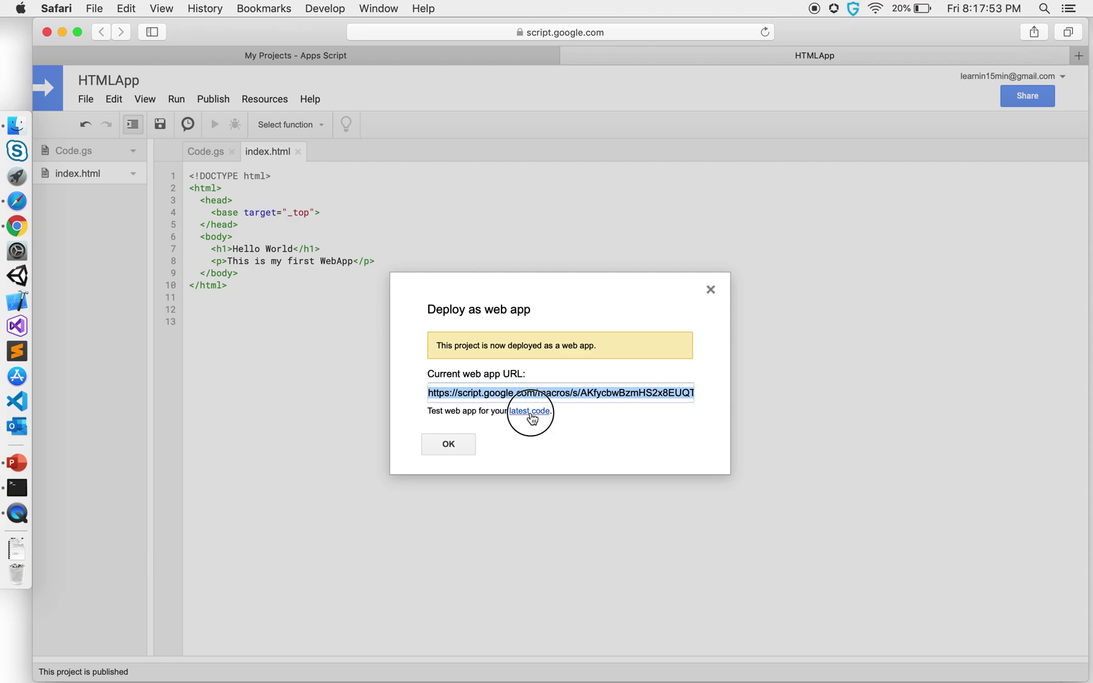
pyautogui.click(655, 52)
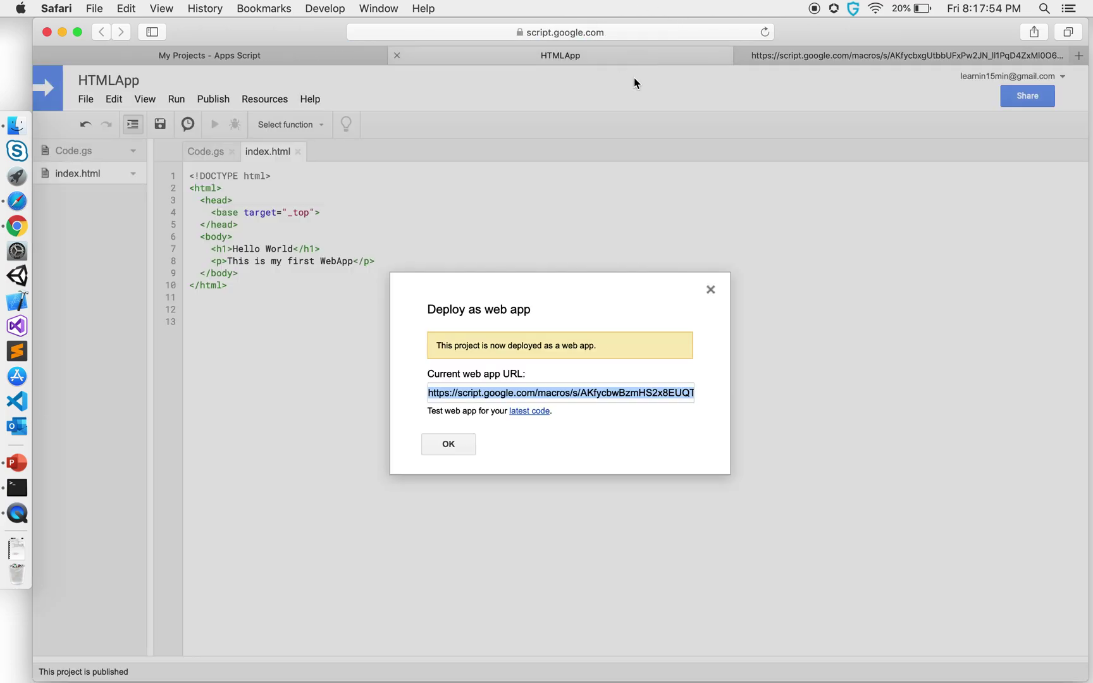
pyautogui.click(710, 291)
# Step: Inspect the test page's /dev address, then return to the HTMLApp editor
pyautogui.click(831, 56)
pyautogui.click(627, 33)
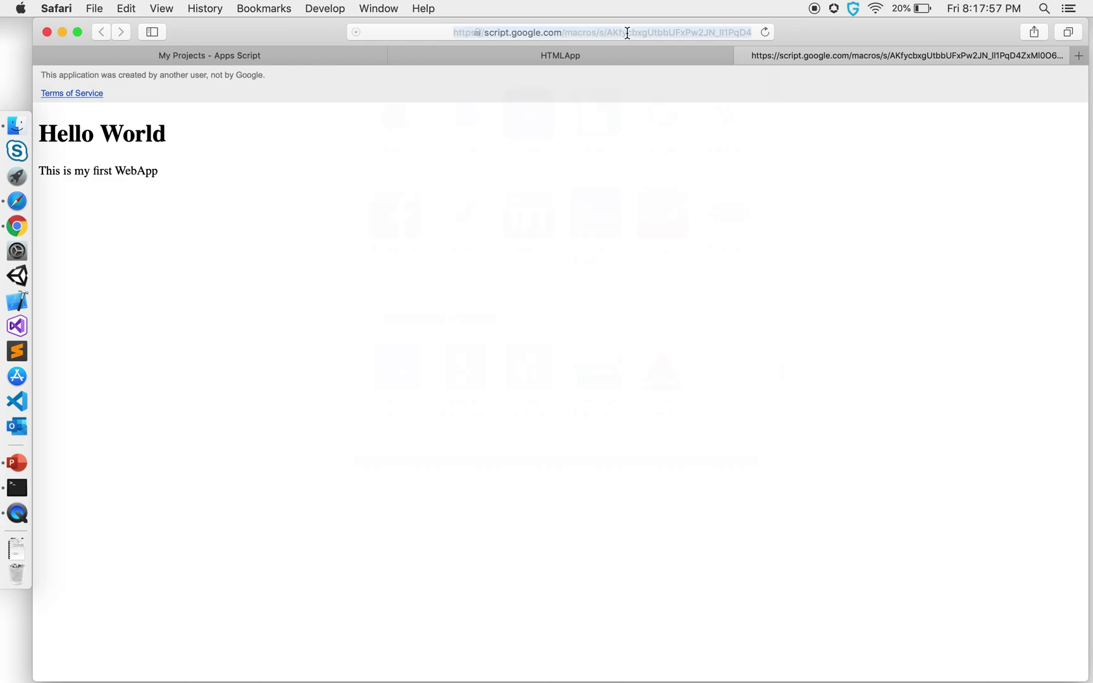
pyautogui.press('Right')
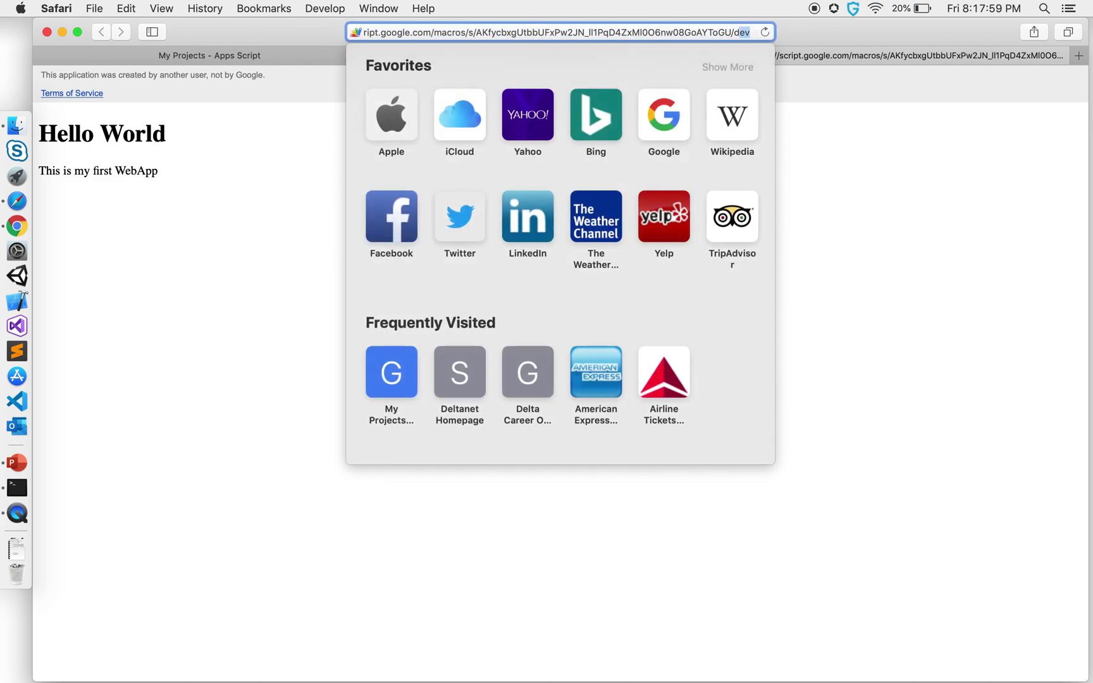
pyautogui.click(978, 164)
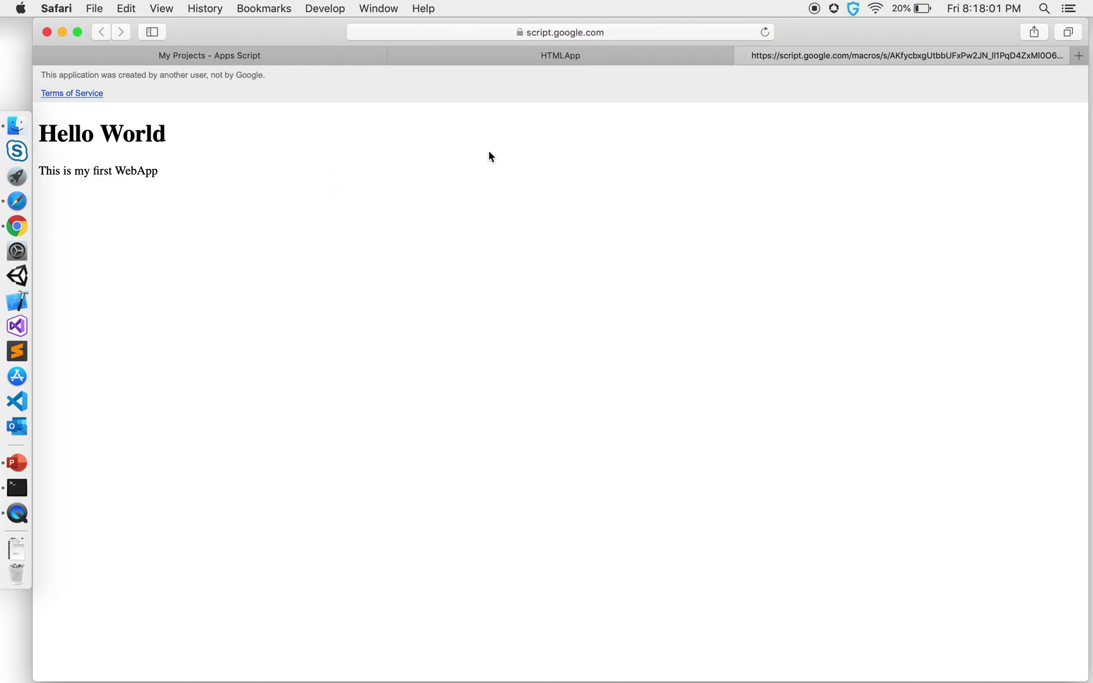
pyautogui.click(570, 60)
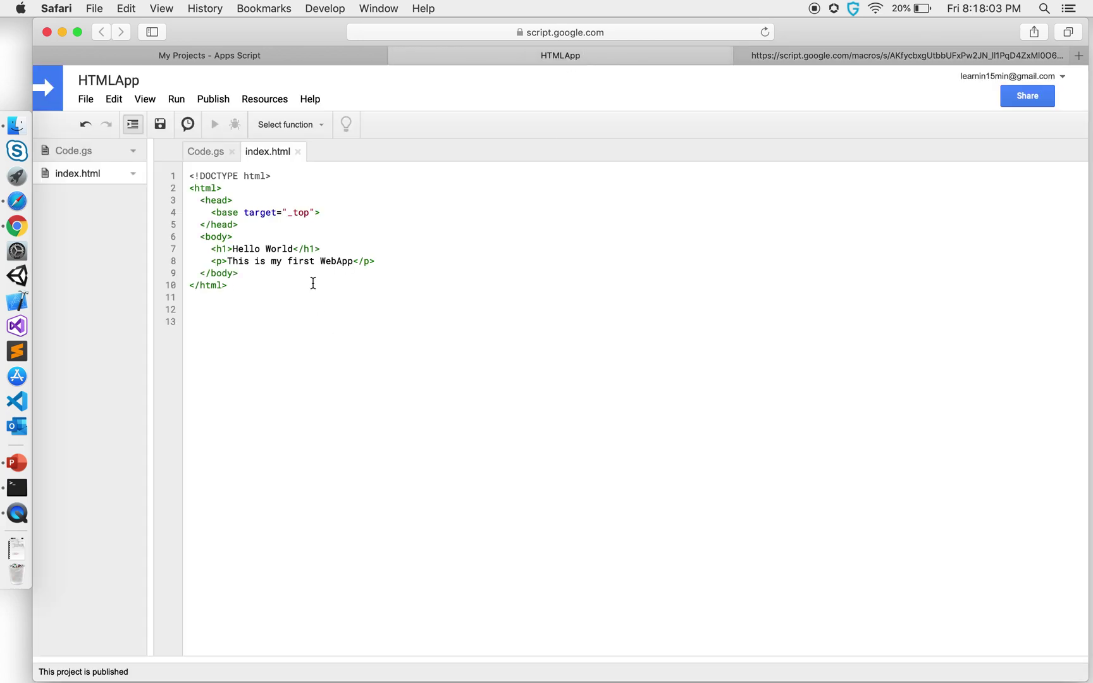
# Step: Extend the paragraph's text in index.html and save it
pyautogui.click(352, 261)
pyautogui.write('that w')
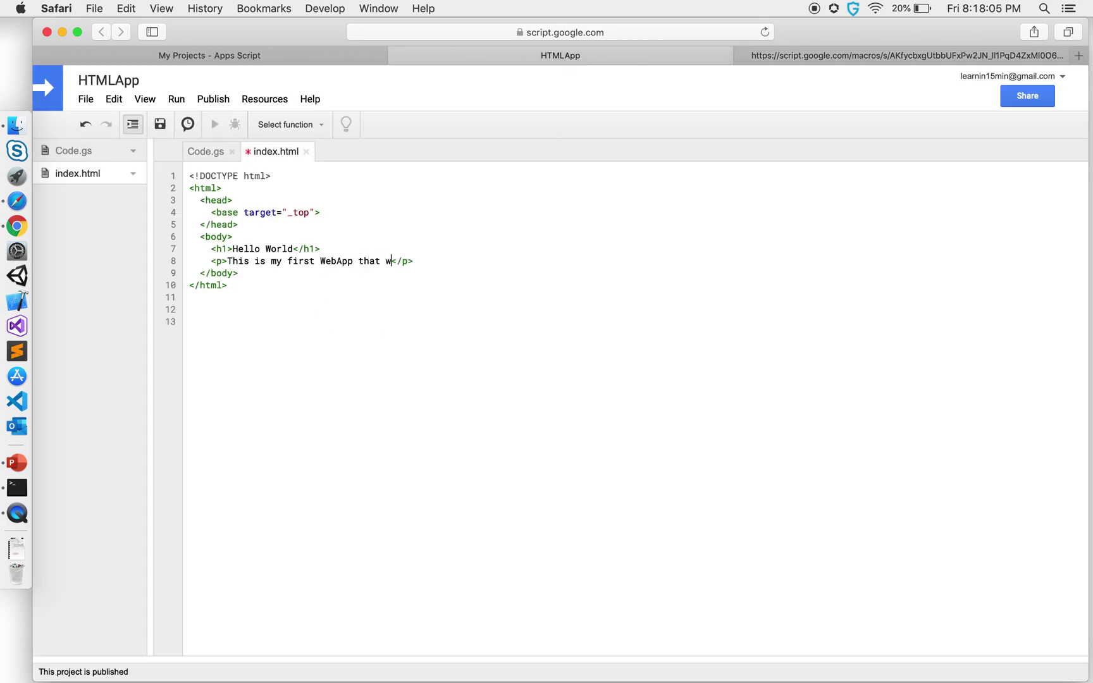
pyautogui.write('as created using ')
pyautogui.write('Google App')
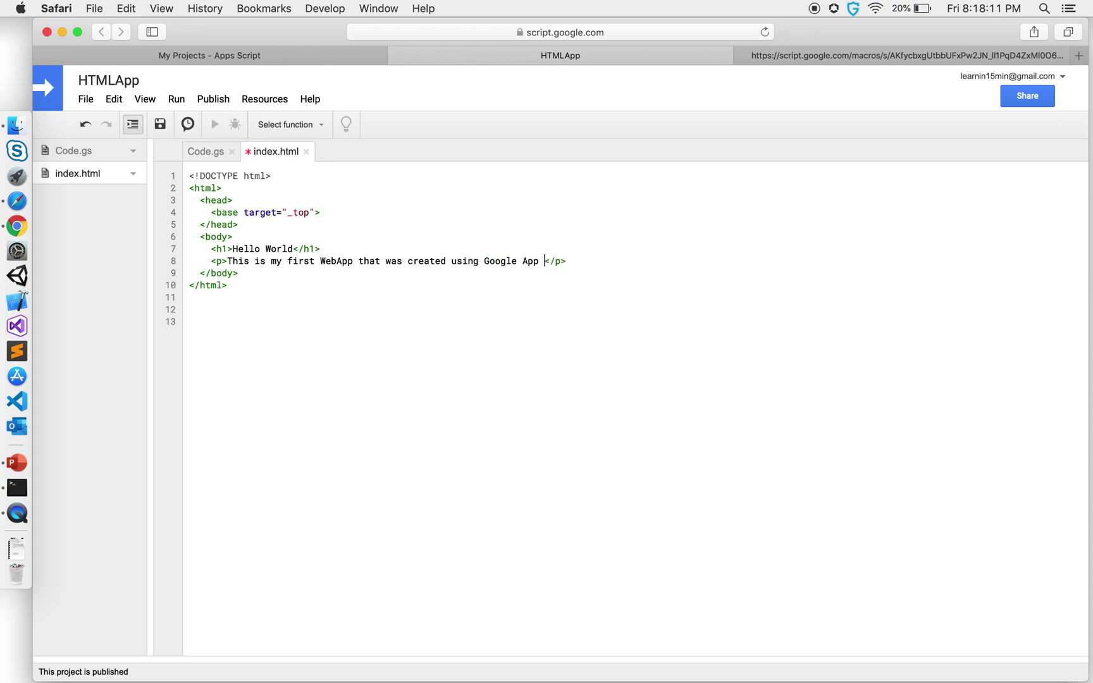
pyautogui.press('BackSpace')
pyautogui.write('s Scrip')
pyautogui.write('t')
pyautogui.press('super+s')
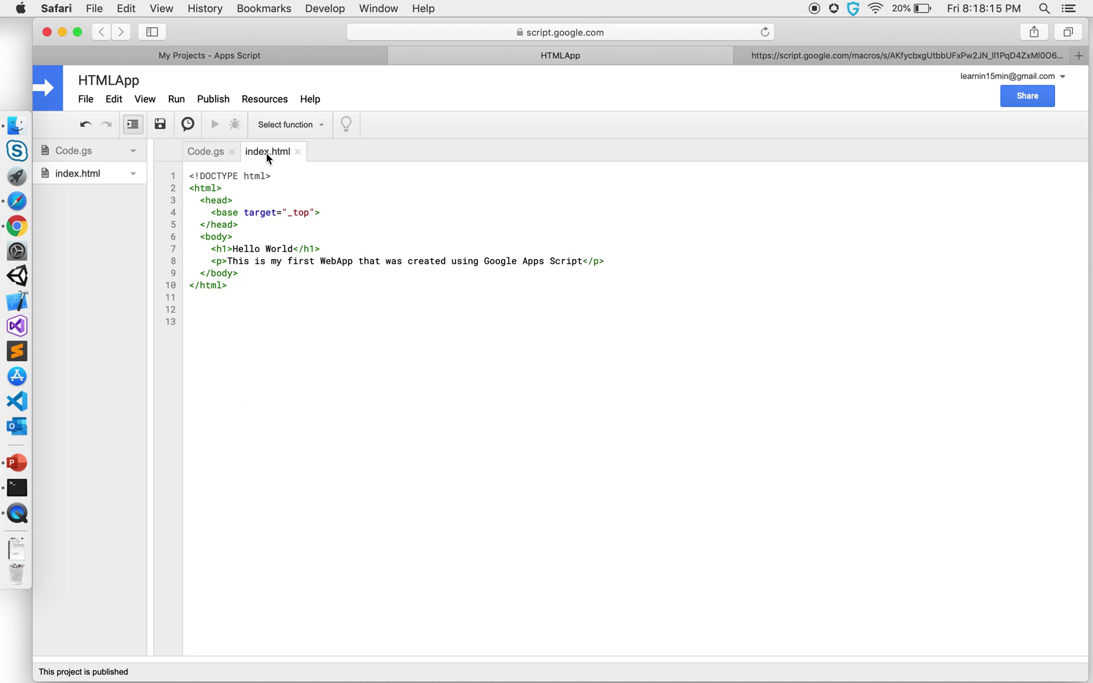
# Step: Reload the test web app page so it shows the updated paragraph
pyautogui.click(807, 56)
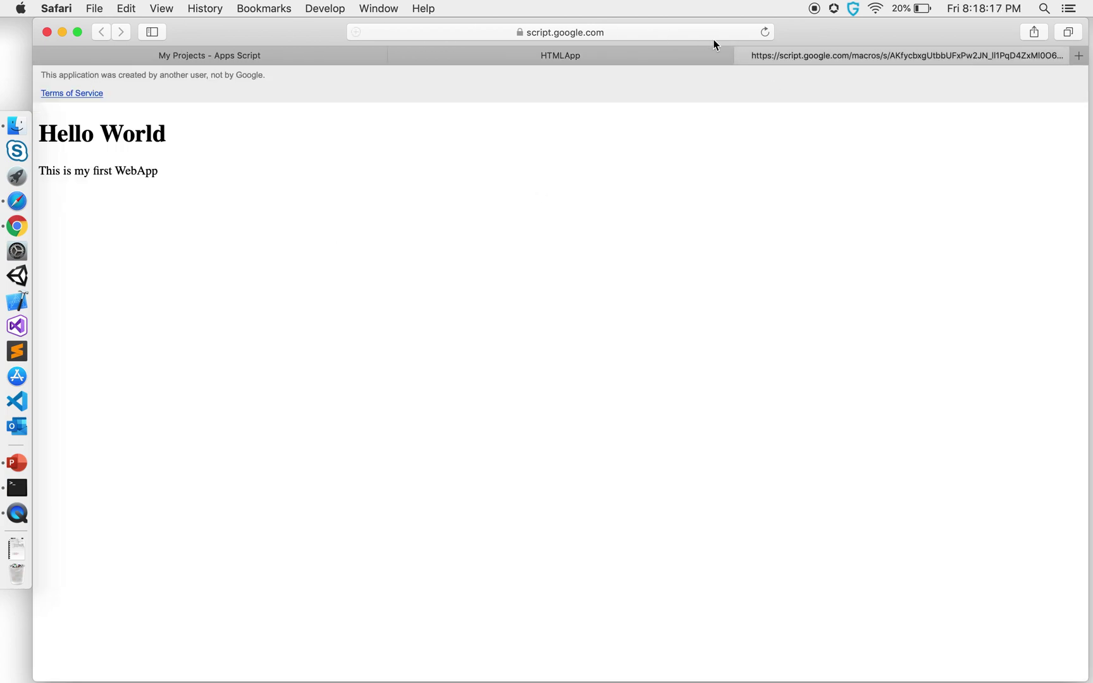
pyautogui.click(765, 32)
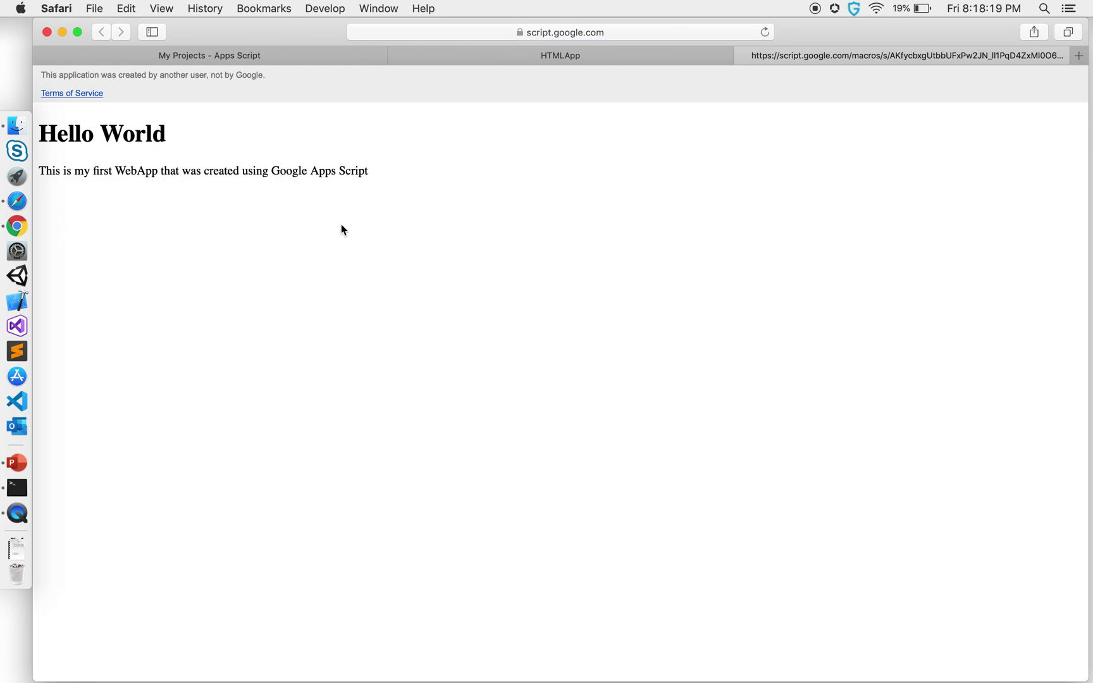
pyautogui.click(538, 54)
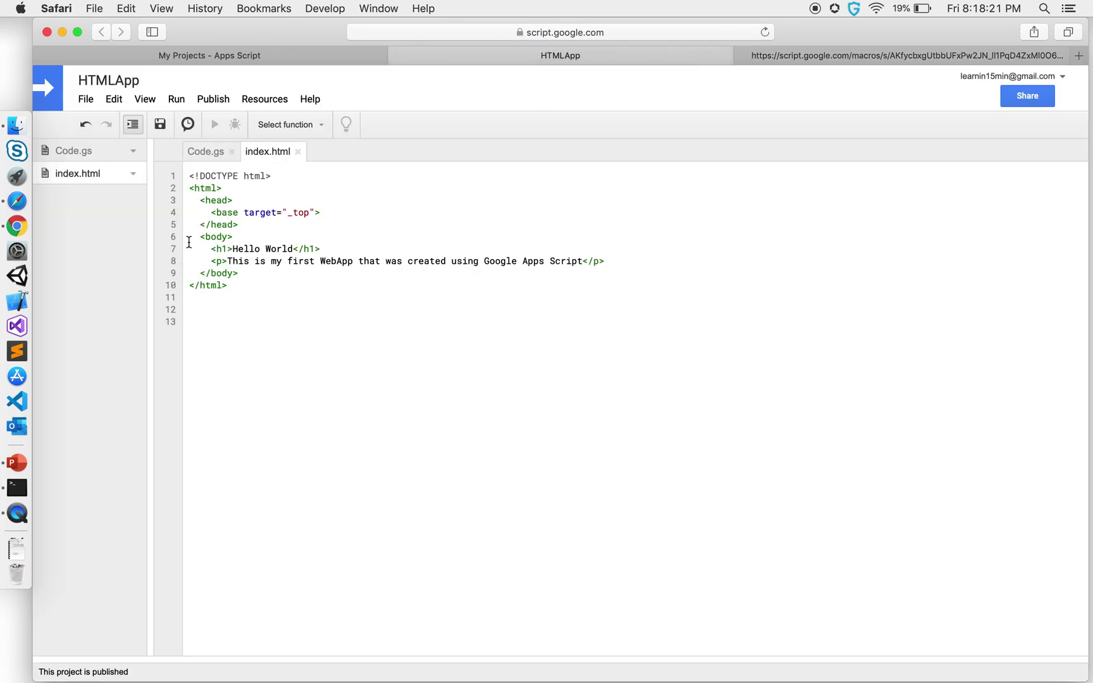
pyautogui.click(785, 55)
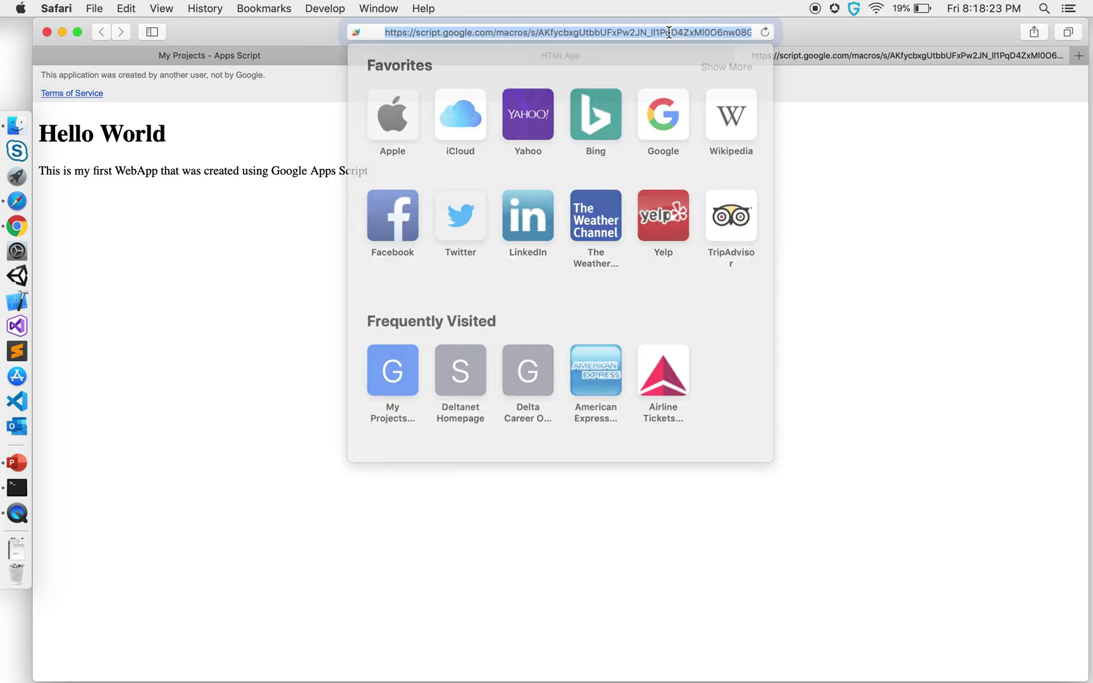
pyautogui.click(671, 32)
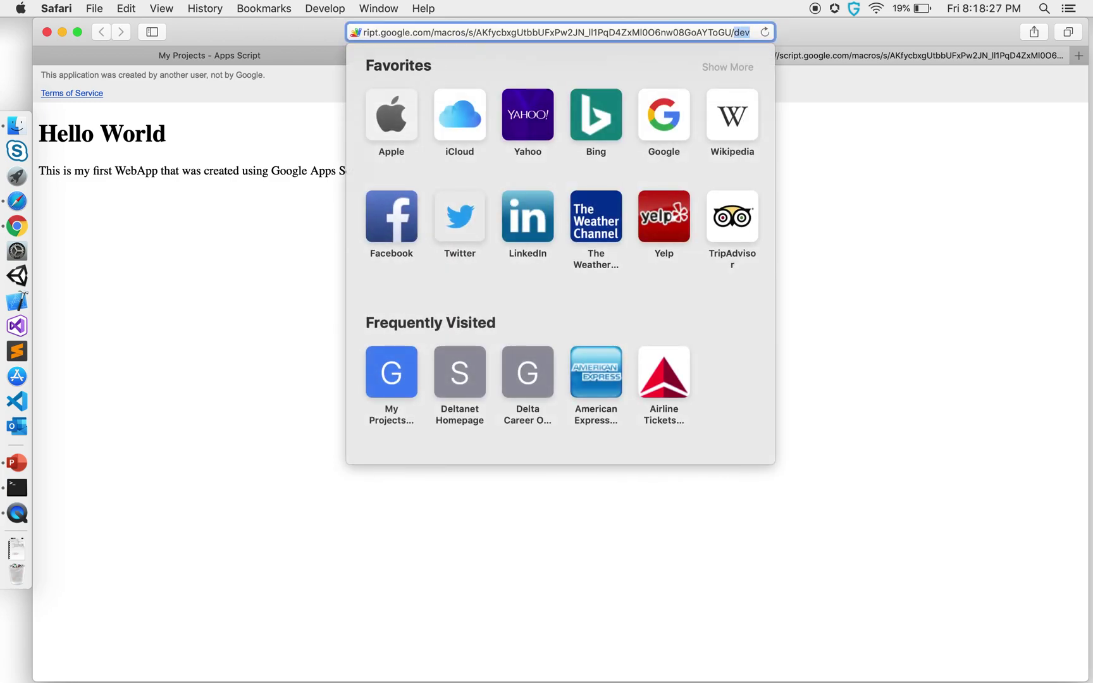
pyautogui.press('Return')
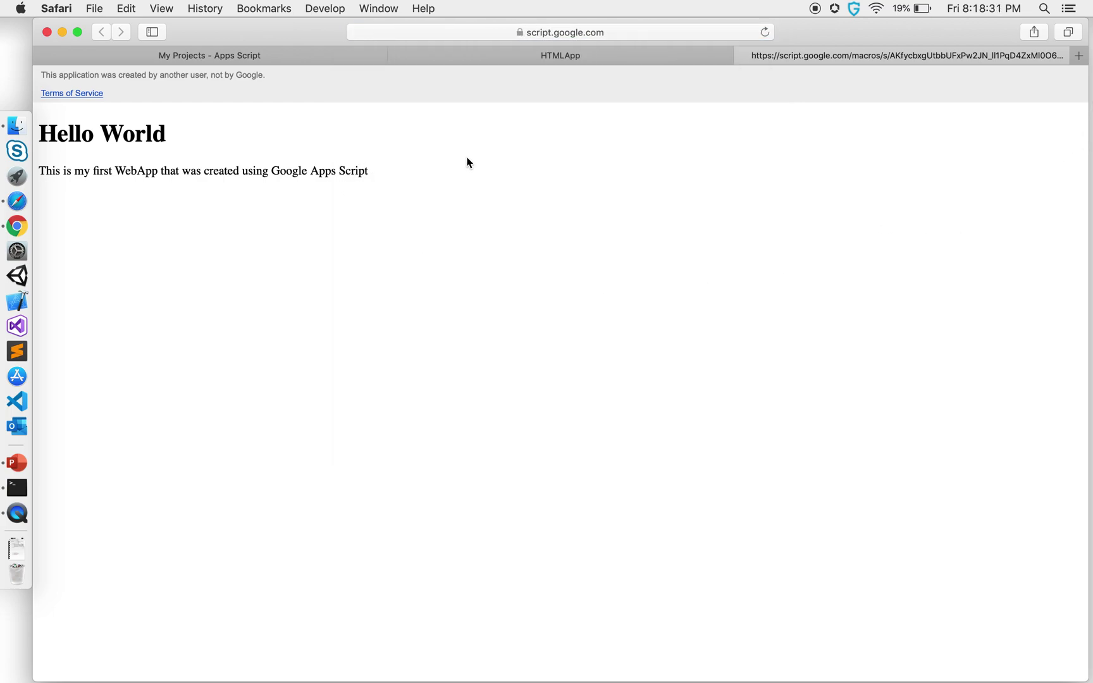
# Step: Switch between the editor and web app, then start a new browser tab
pyautogui.click(437, 57)
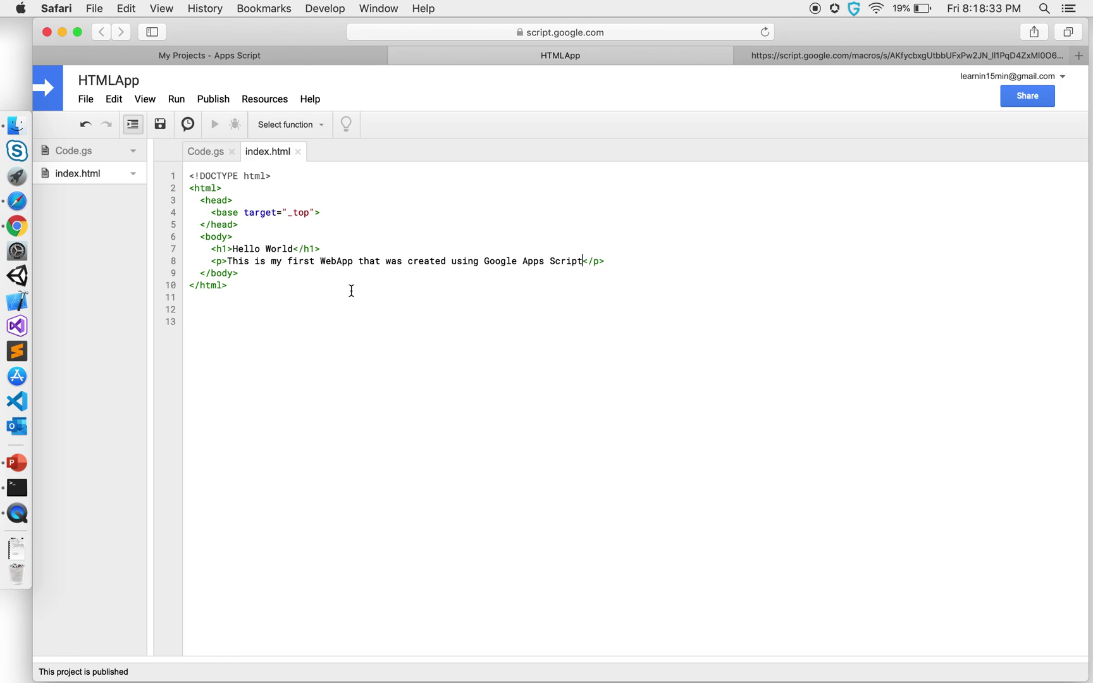
pyautogui.hotkey('ctrl', 'Tab')
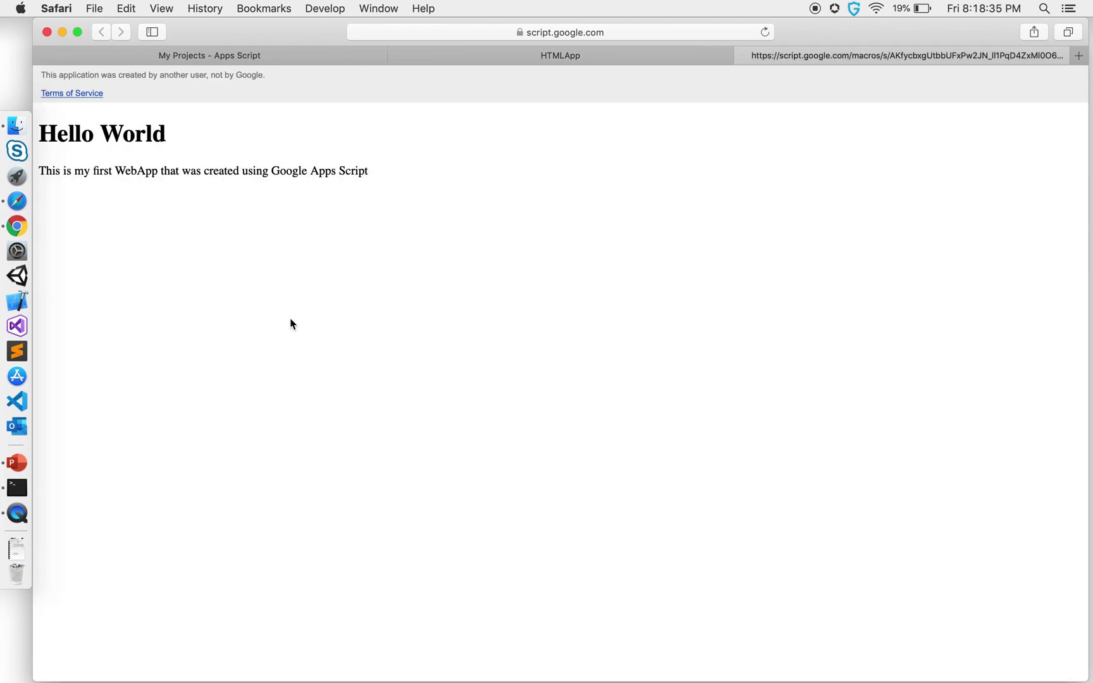
pyautogui.hotkey('ctrl', 'shift', 'Tab')
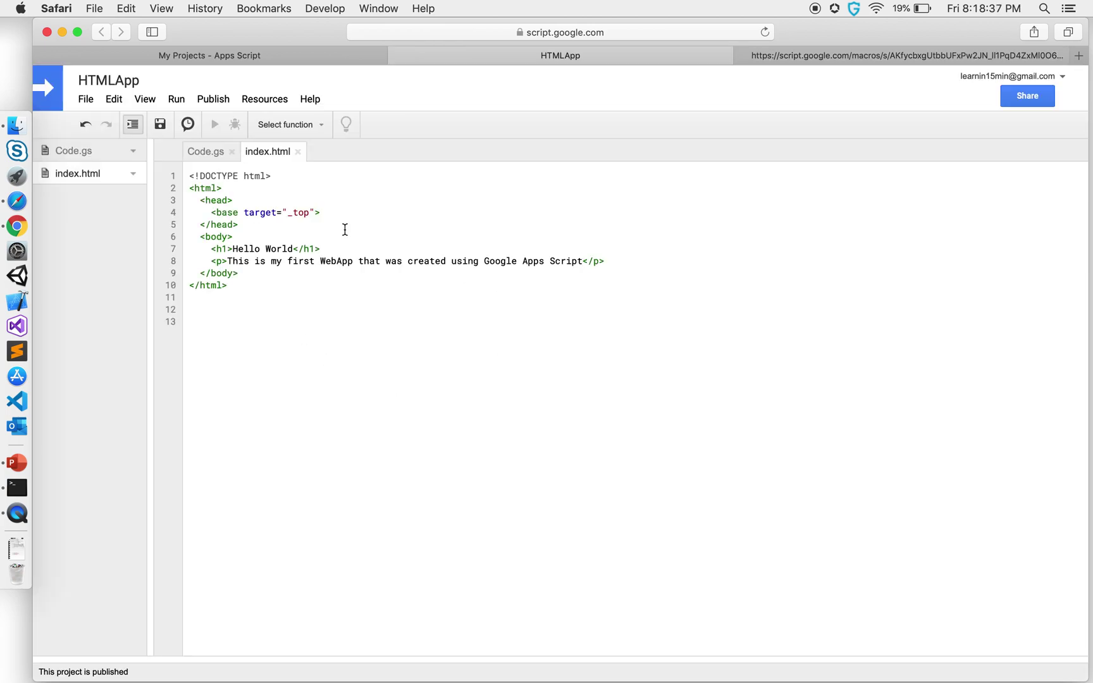
pyautogui.press('super+t')
pyautogui.write('get')
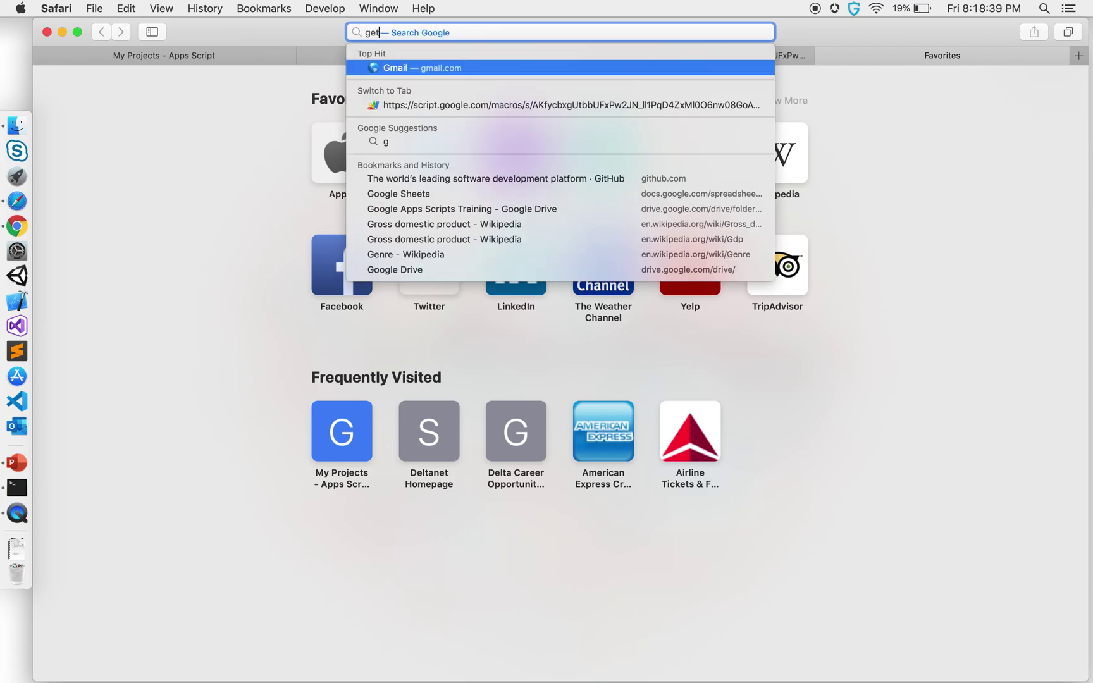
pyautogui.write('bootstrap')
# Step: Go to getbootstrap.com and open the Get started documentation at its starter template
pyautogui.press('Return')
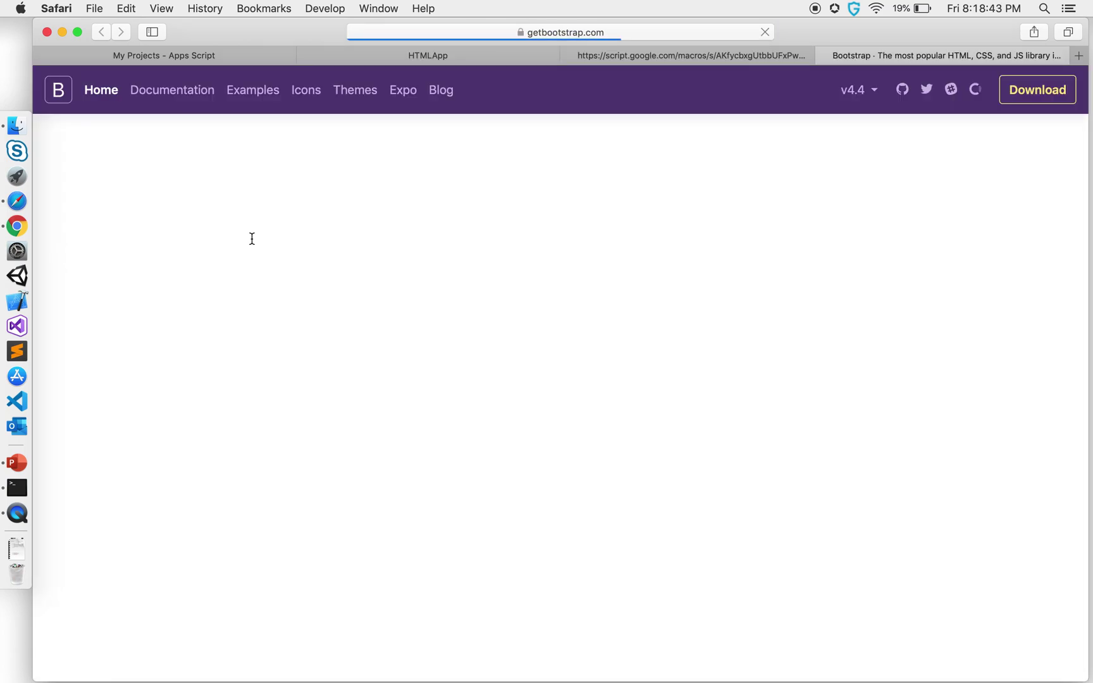
pyautogui.click(248, 460)
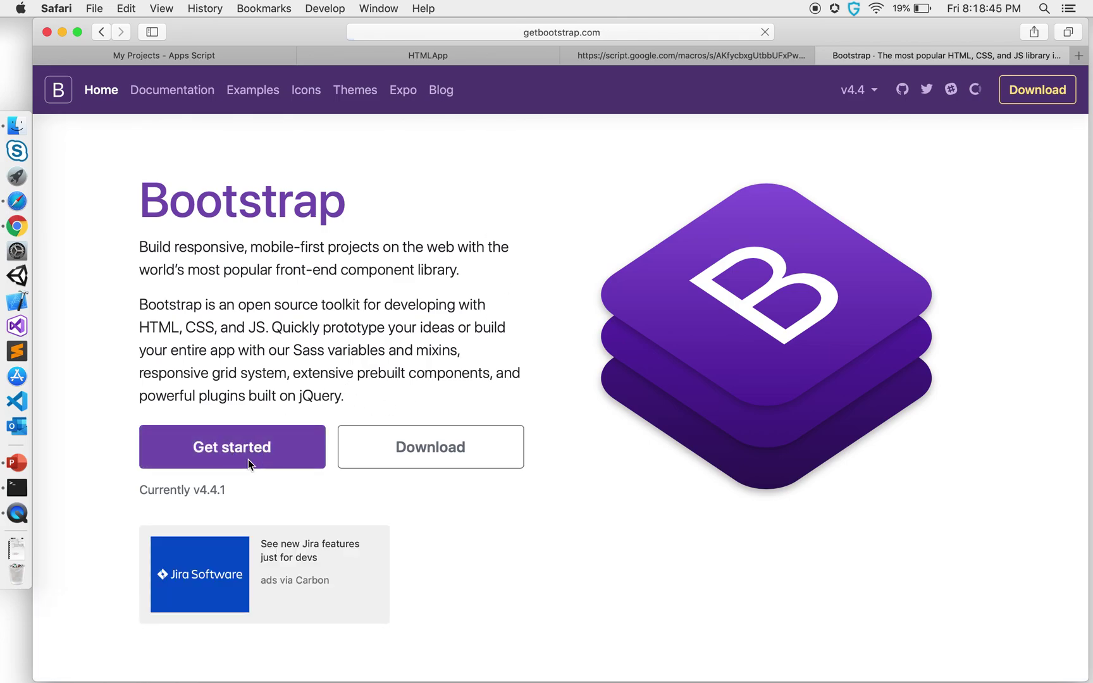
pyautogui.scroll(-2, 347, 397)
pyautogui.scroll(-2, 347, 396)
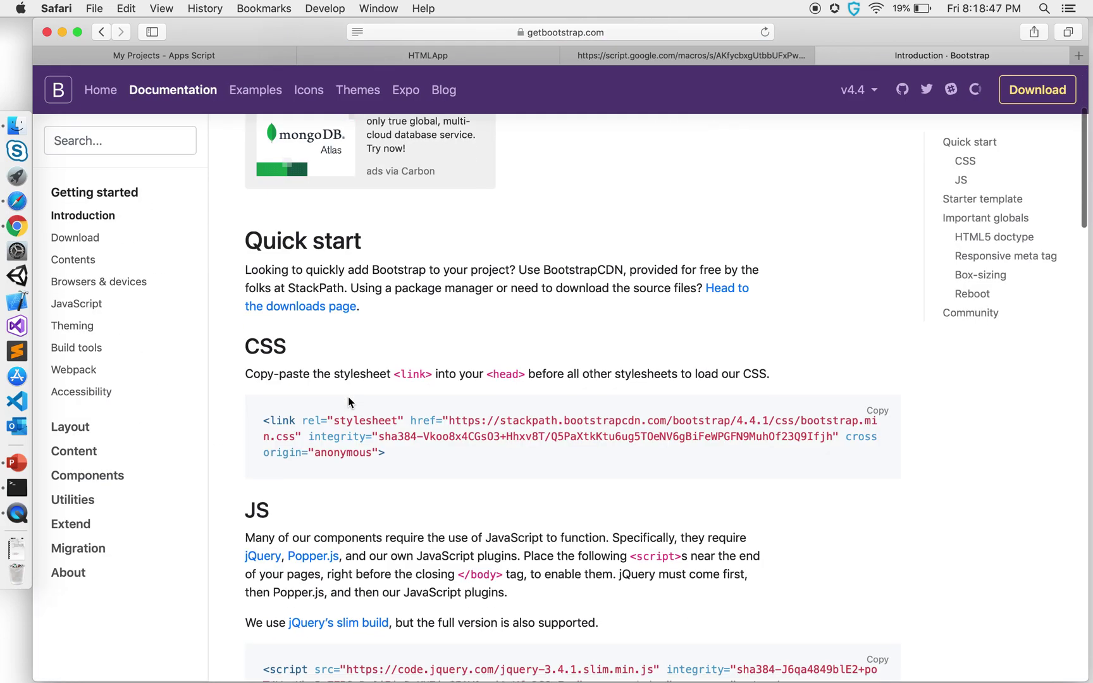
pyautogui.scroll(-3, 347, 396)
pyautogui.scroll(-2, 348, 396)
pyautogui.scroll(-4, 347, 396)
pyautogui.scroll(-1, 348, 396)
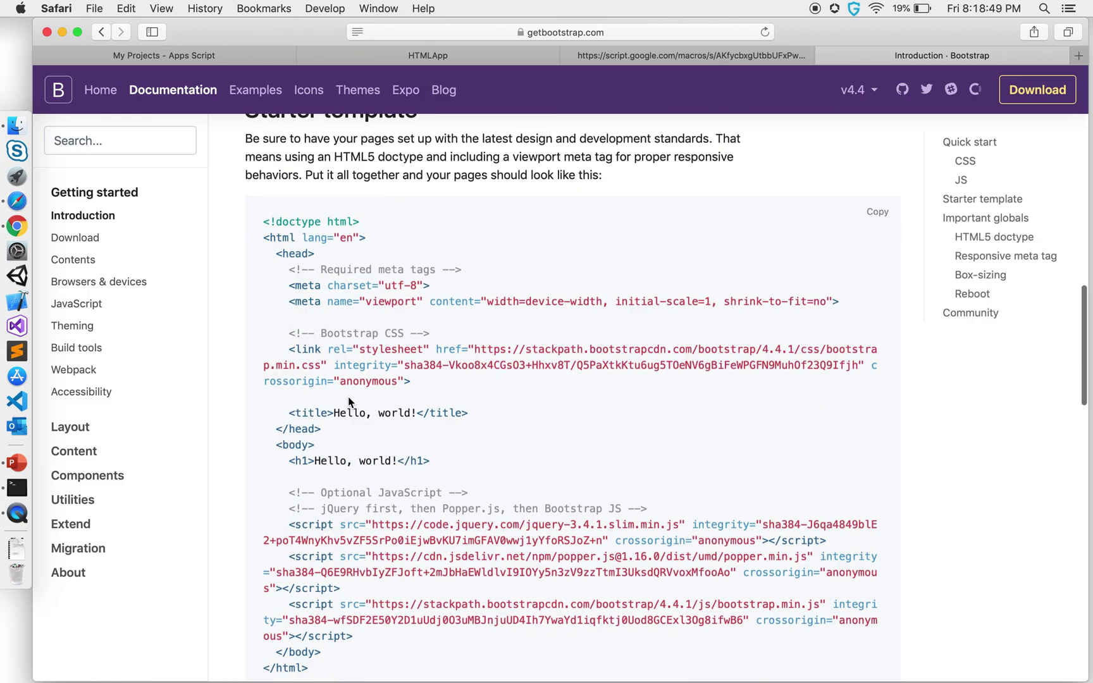
pyautogui.scroll(1, 348, 396)
pyautogui.scroll(-2, 339, 342)
# Step: Copy Bootstrap's starter template code, replace index.html's contents with it, and save
pyautogui.moveTo(264, 174); pyautogui.dragTo(332, 620)
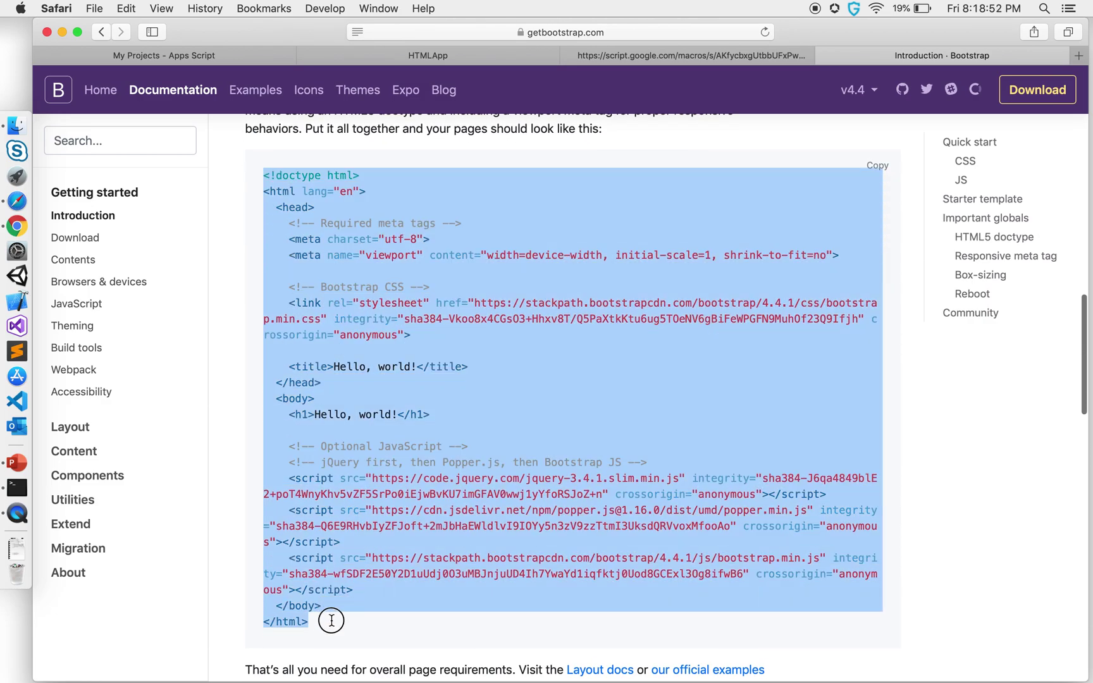
pyautogui.click(748, 51)
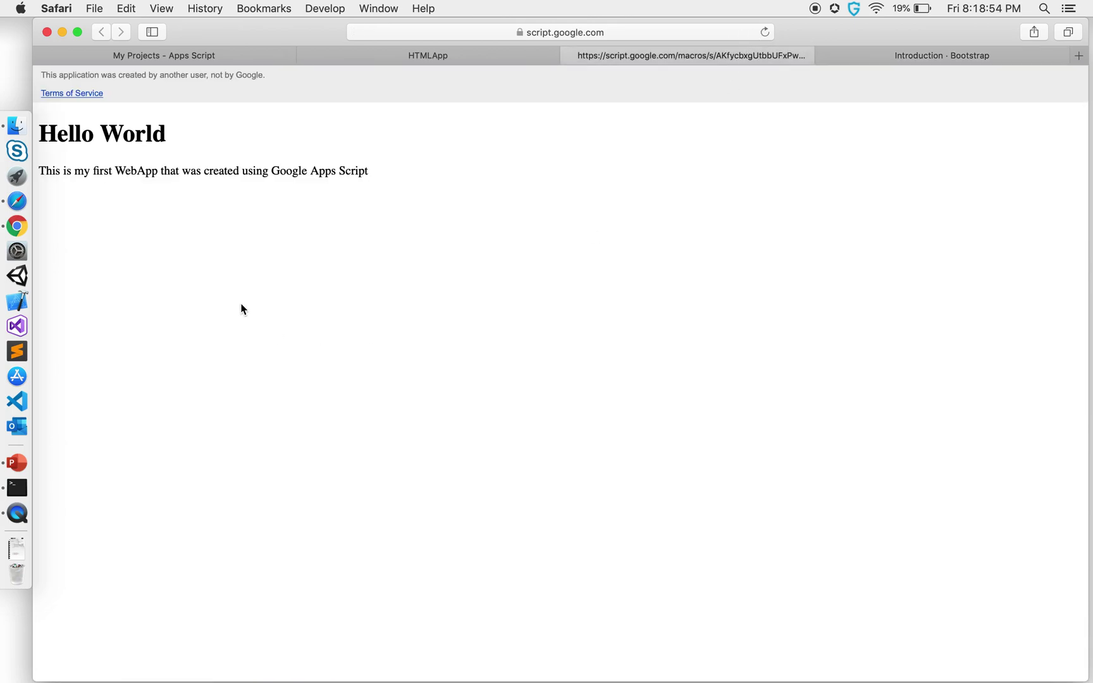
pyautogui.click(459, 51)
pyautogui.press('super+a')
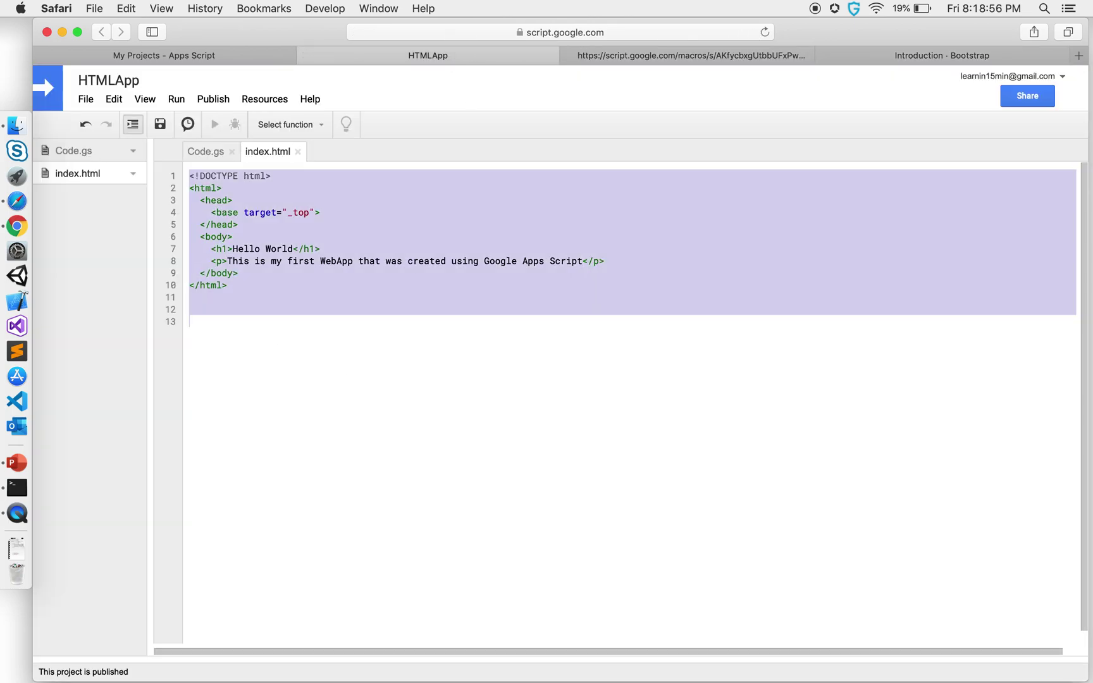
pyautogui.press('super+v')
pyautogui.press('super+s')
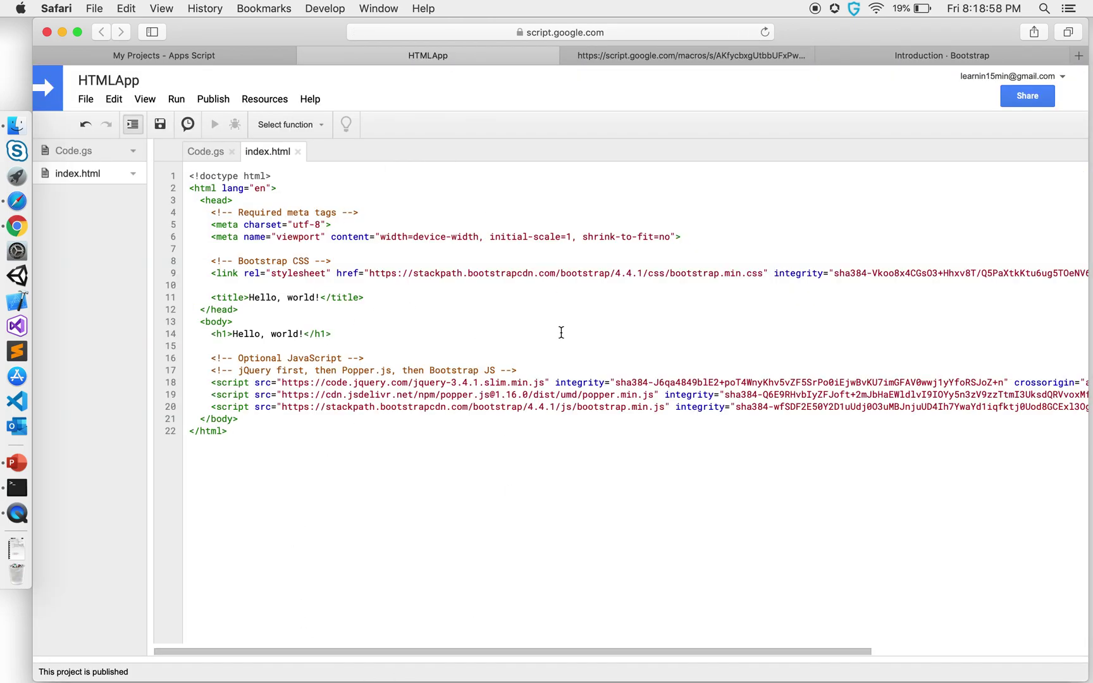
# Step: Reload the web app to show the Bootstrap 'Hello, world!' page, then open the Layout overview docs
pyautogui.click(906, 48)
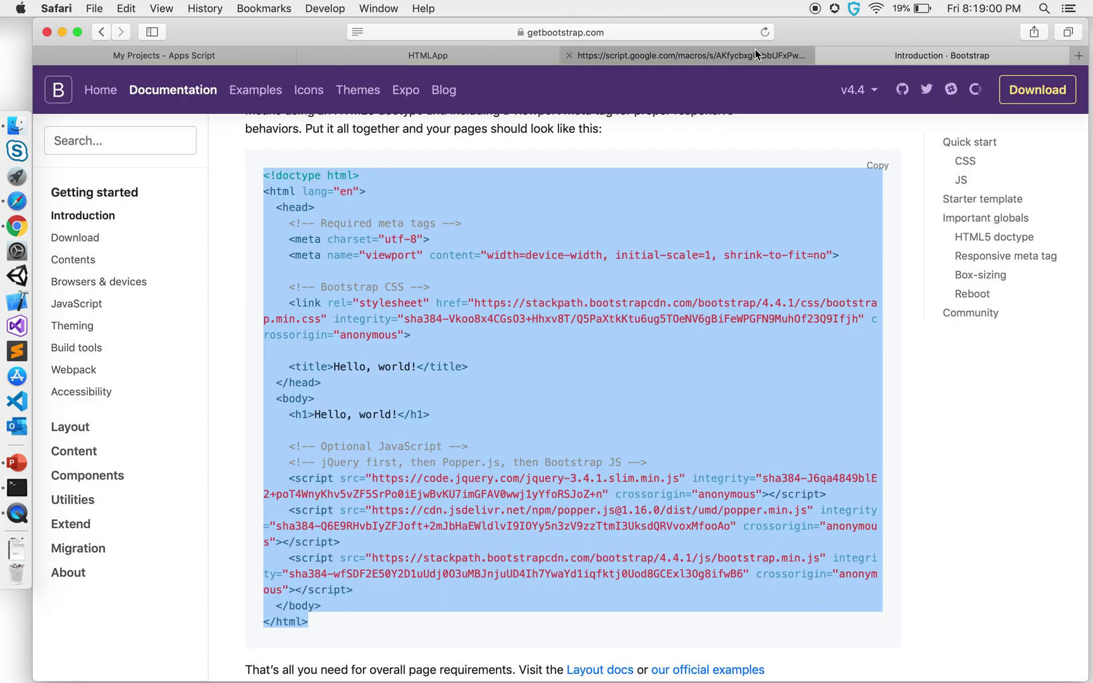
pyautogui.click(683, 55)
pyautogui.click(764, 33)
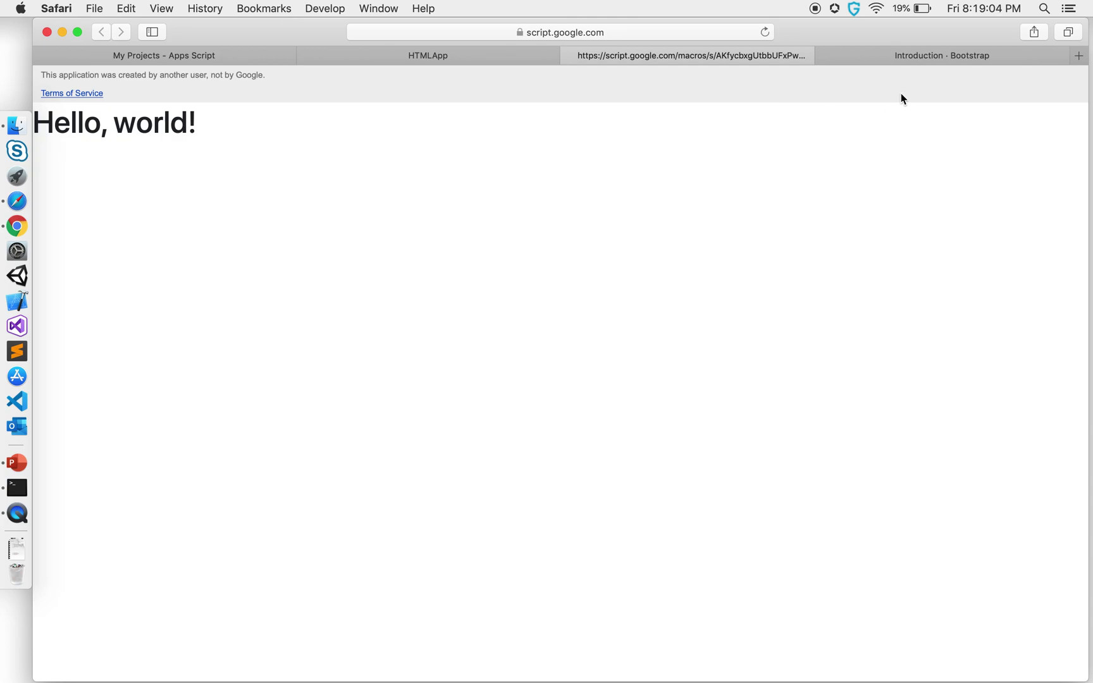
pyautogui.click(905, 55)
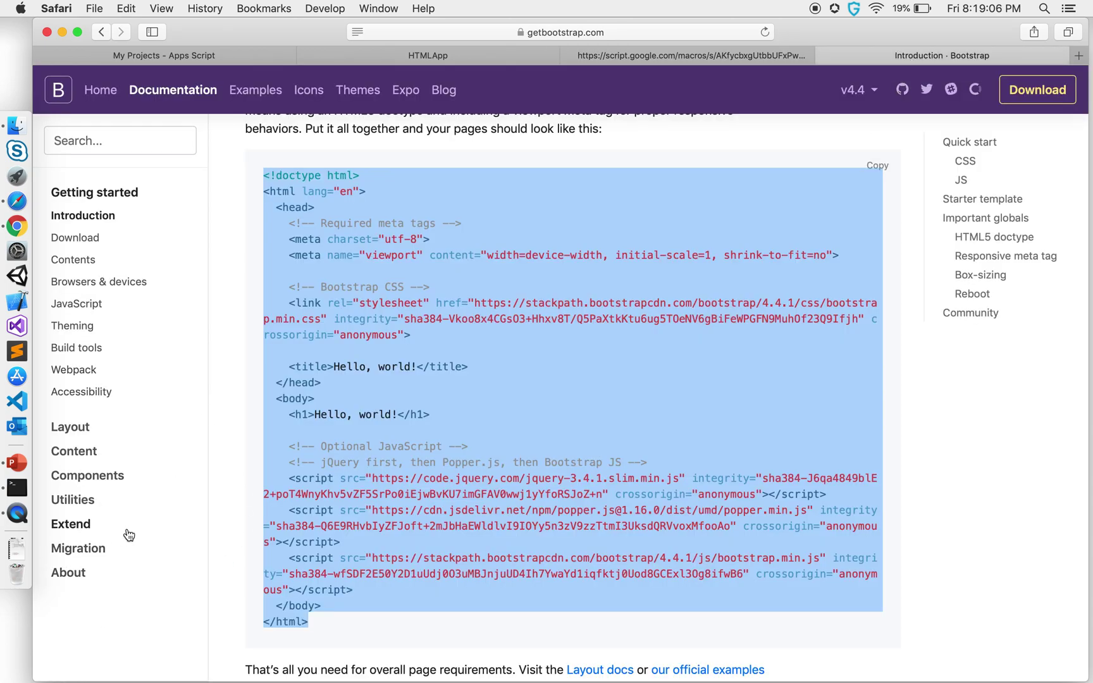
pyautogui.click(74, 429)
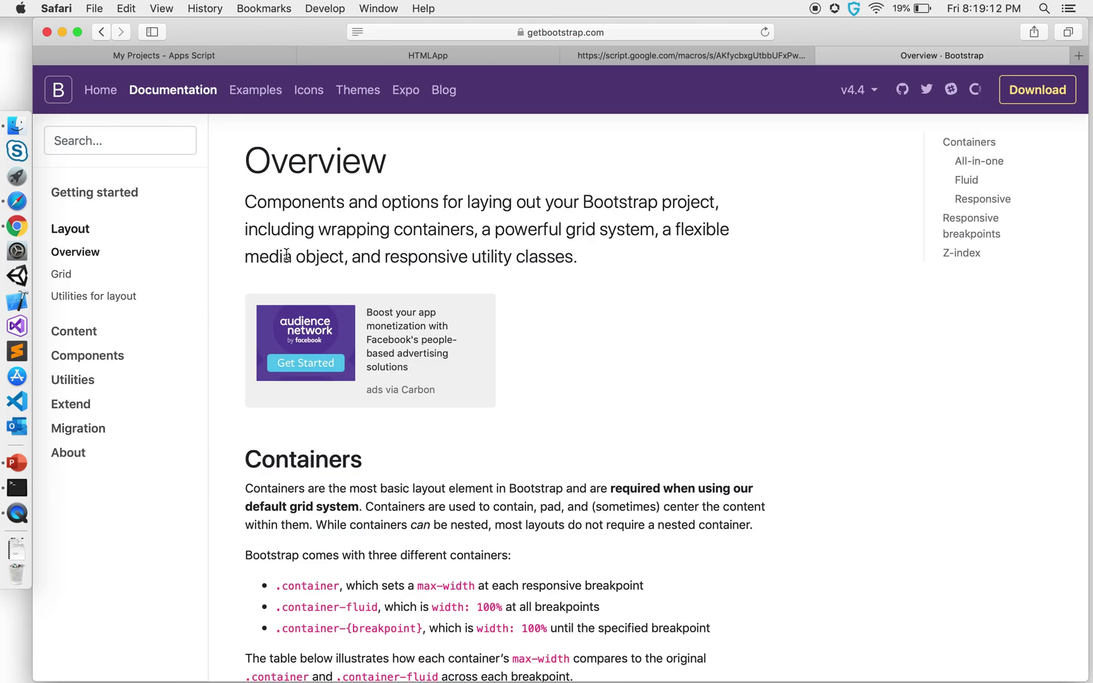
pyautogui.scroll(-10, 402, 486)
pyautogui.scroll(-10, 402, 487)
pyautogui.scroll(3, 401, 486)
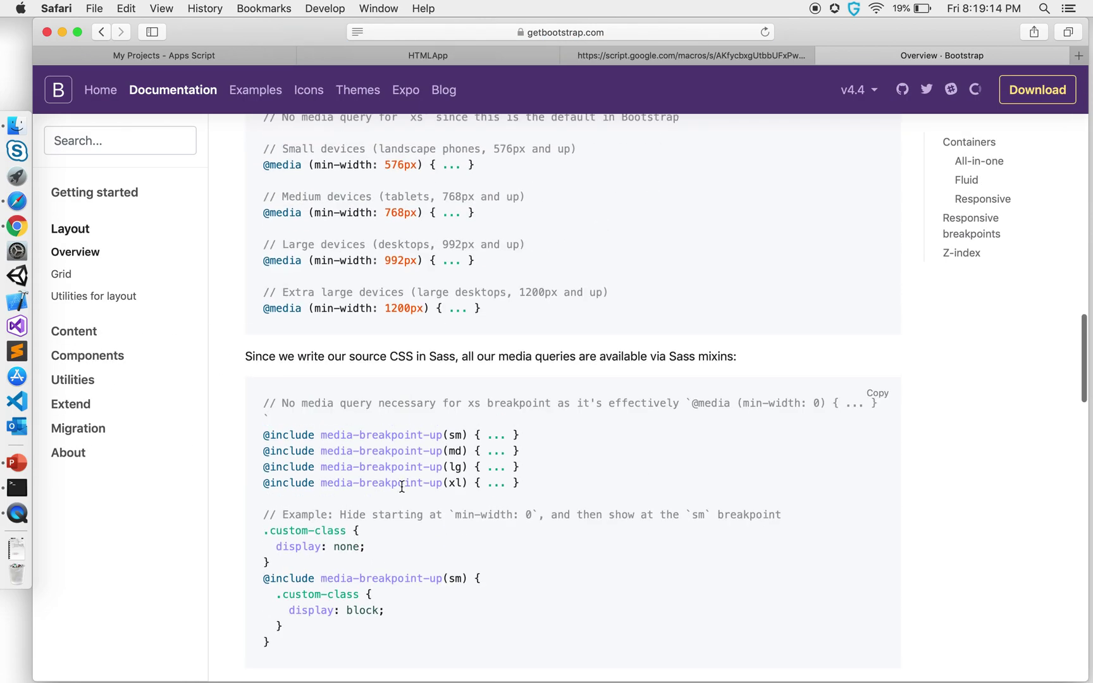
# Step: Search the Bootstrap docs for 'fluid', then find and open the Forms page
pyautogui.click(92, 137)
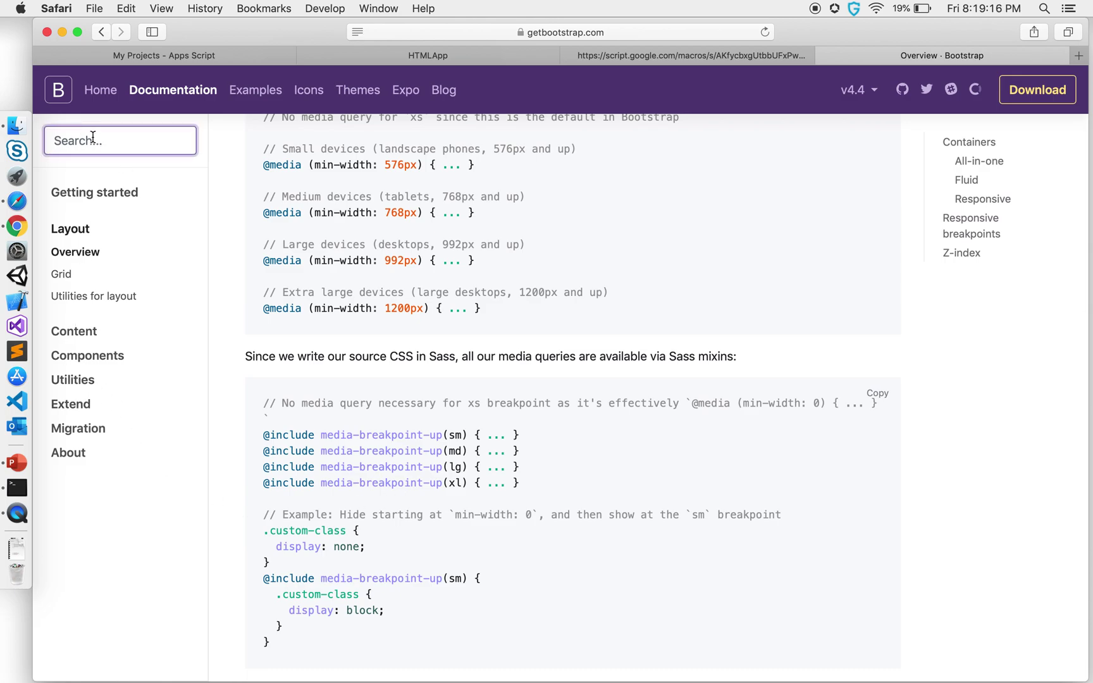
pyautogui.write('fluid')
pyautogui.press('Return')
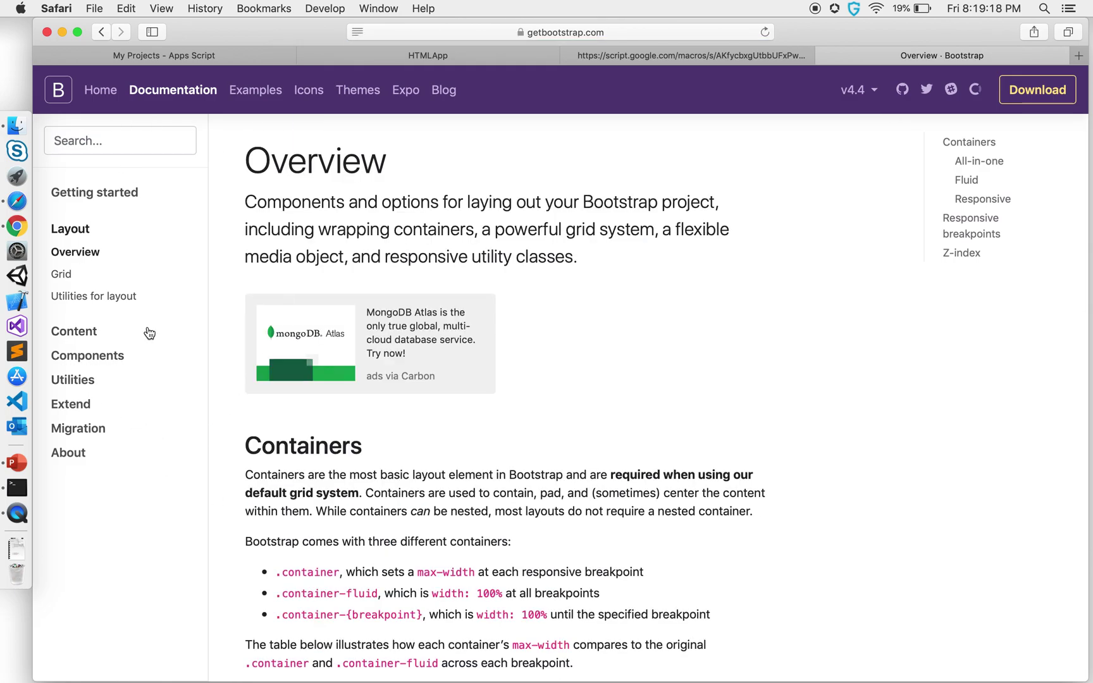
pyautogui.scroll(-2, 254, 544)
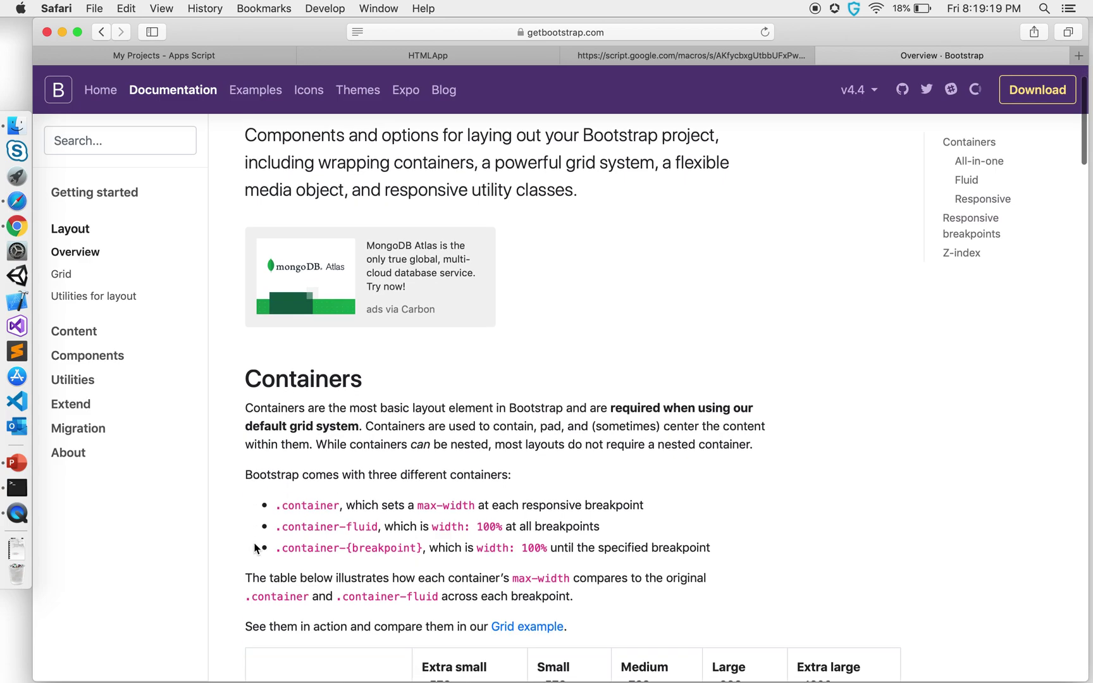
pyautogui.click(127, 141)
pyautogui.write('form')
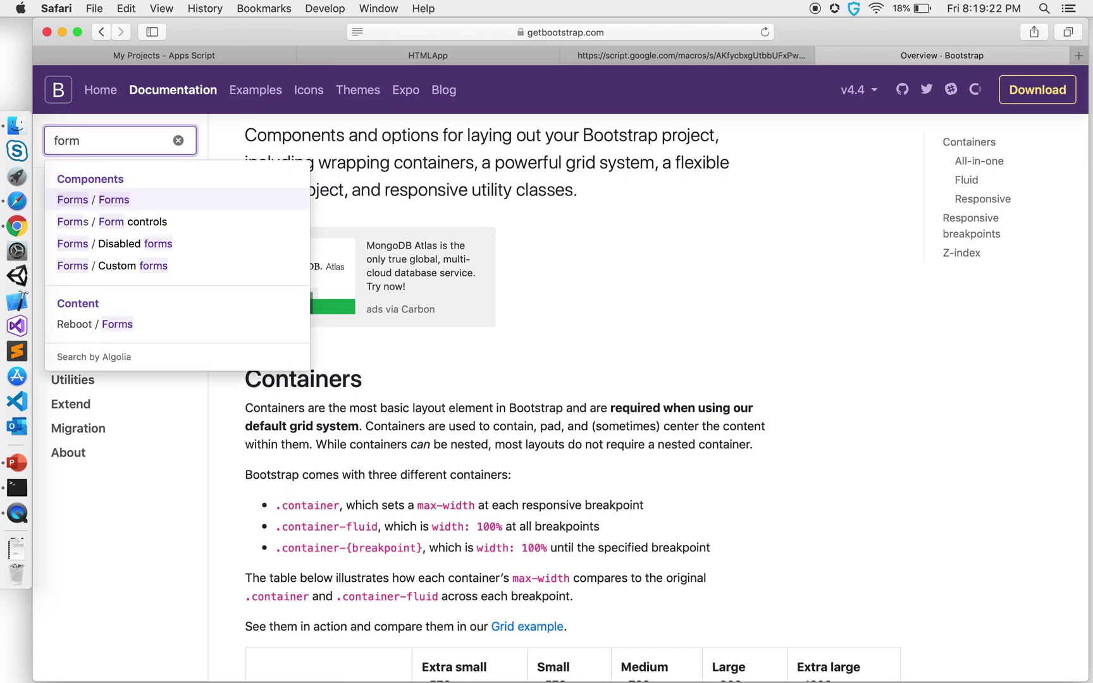
pyautogui.click(141, 195)
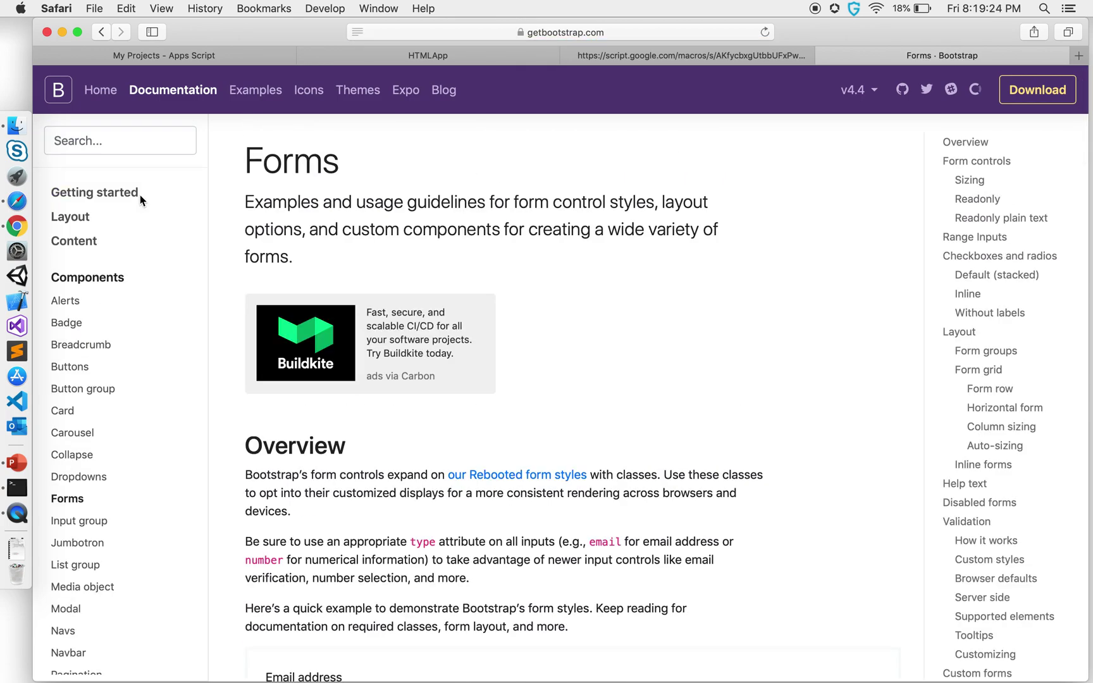
pyautogui.scroll(-10, 497, 569)
pyautogui.scroll(-4, 496, 569)
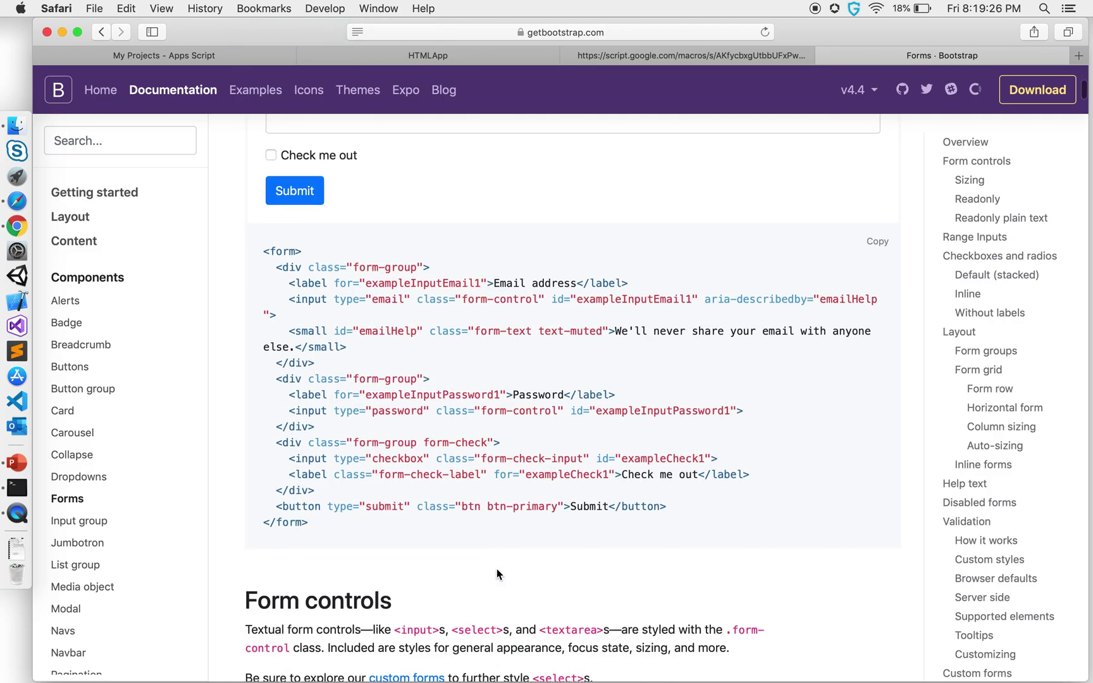
pyautogui.scroll(2, 497, 572)
pyautogui.scroll(-5, 496, 572)
pyautogui.scroll(-5, 496, 573)
pyautogui.scroll(-5, 496, 571)
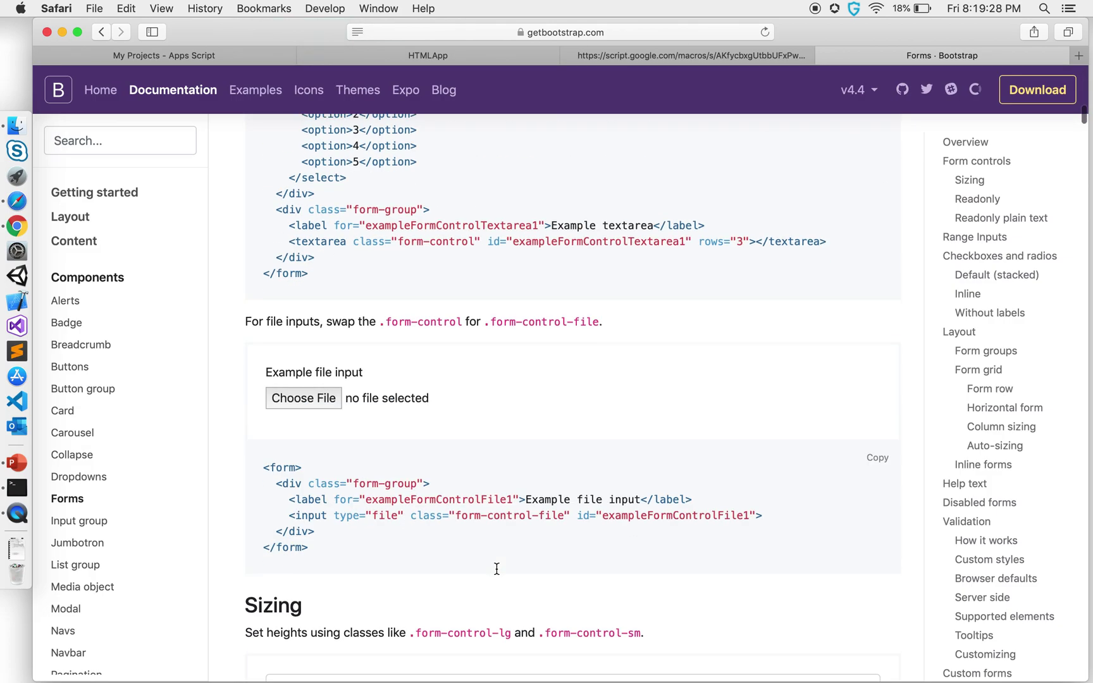
pyautogui.scroll(-5, 497, 571)
pyautogui.scroll(-5, 497, 570)
pyautogui.scroll(-5, 496, 571)
pyautogui.scroll(-3, 497, 569)
pyautogui.scroll(-5, 495, 569)
pyautogui.scroll(-5, 496, 570)
pyautogui.scroll(-5, 496, 569)
pyautogui.scroll(-5, 496, 573)
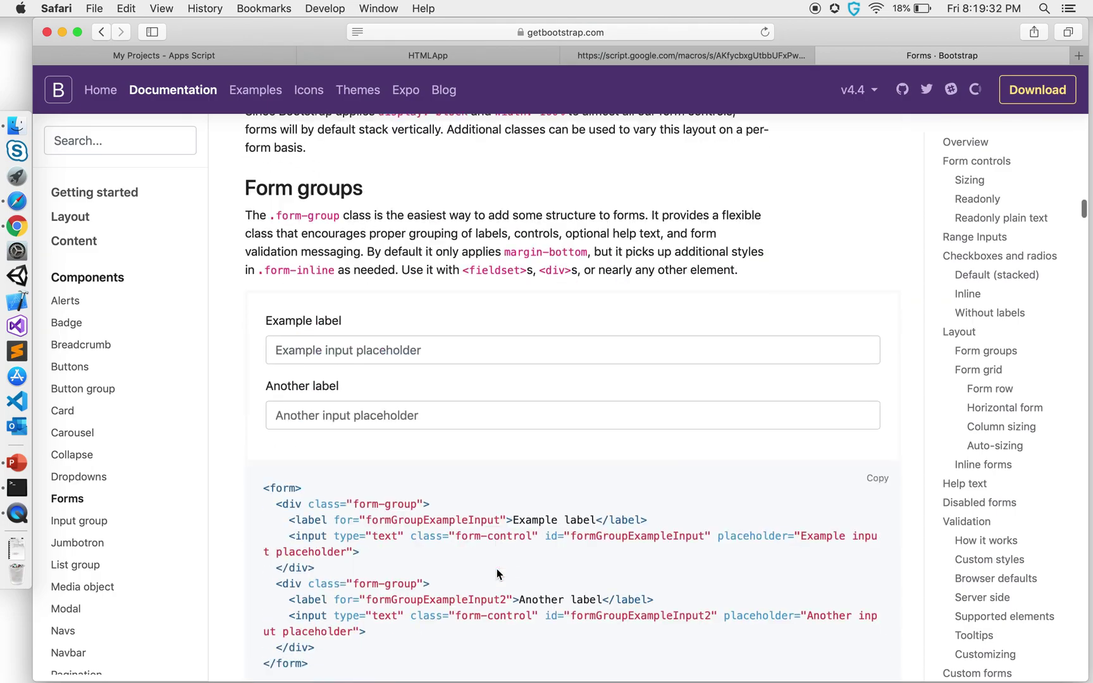
pyautogui.scroll(-5, 496, 573)
pyautogui.scroll(-5, 496, 573)
pyautogui.scroll(-3, 496, 573)
pyautogui.scroll(2, 496, 573)
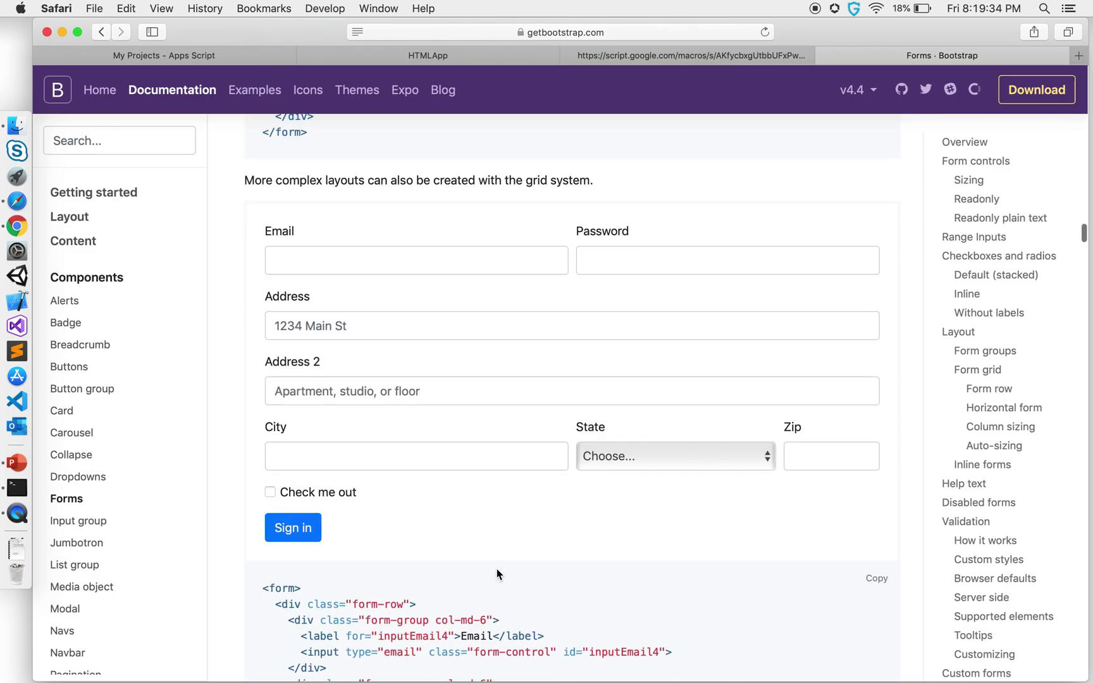
pyautogui.scroll(-5, 497, 572)
pyautogui.scroll(-1, 496, 571)
pyautogui.scroll(-2, 402, 375)
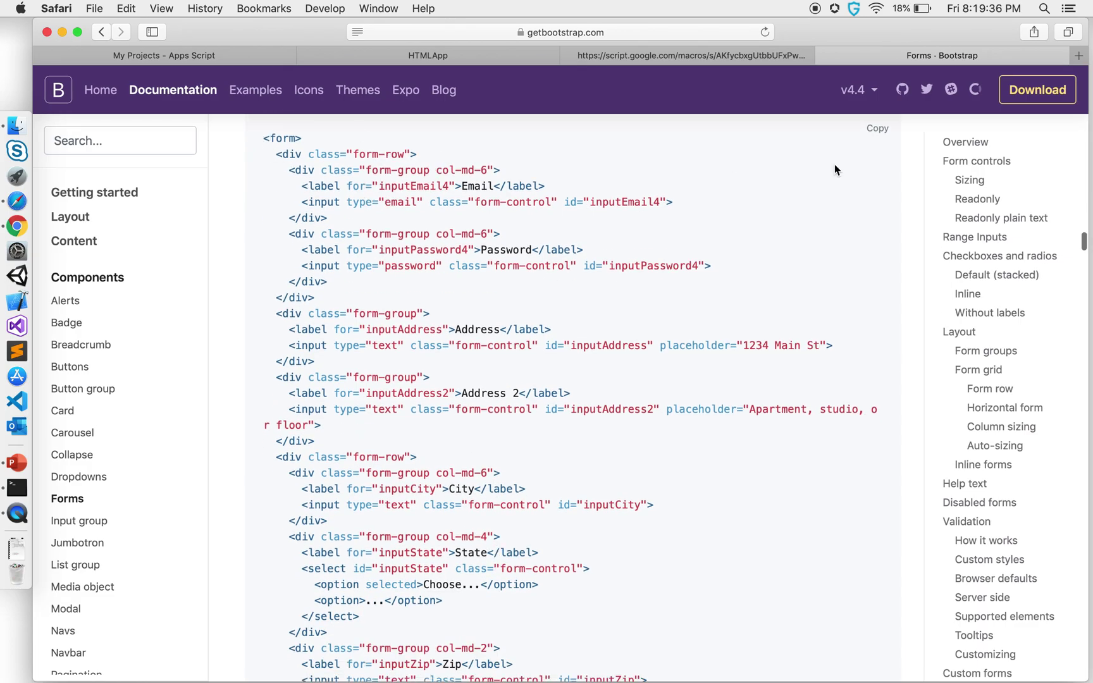
pyautogui.scroll(-6, 548, 439)
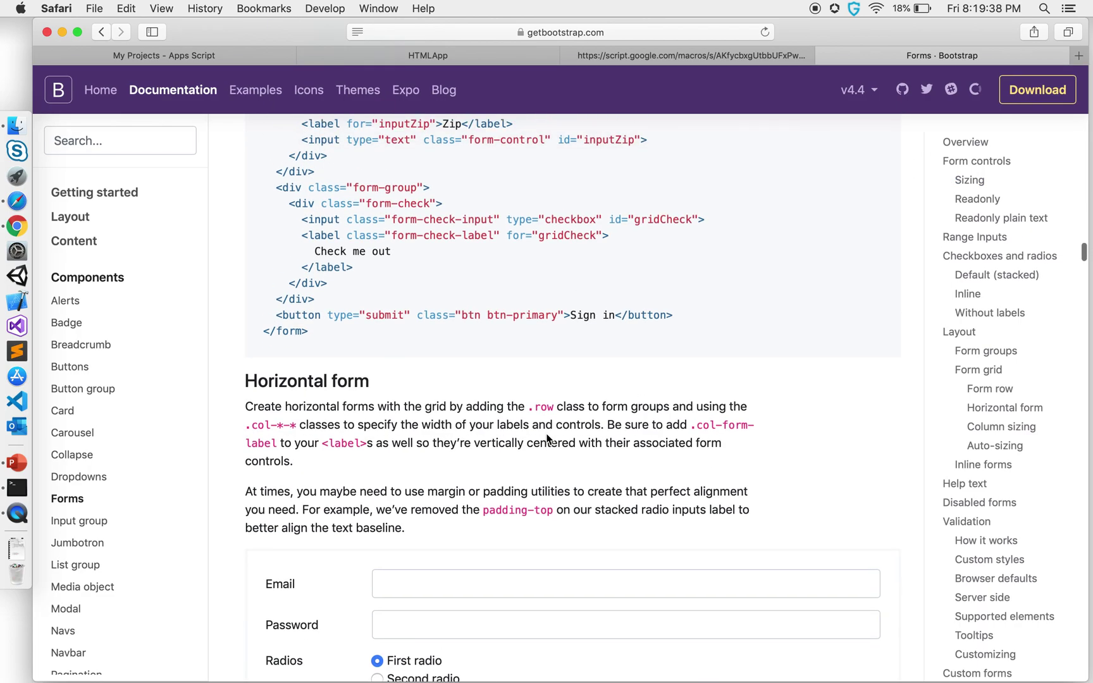
pyautogui.scroll(7, 548, 439)
pyautogui.scroll(3, 548, 439)
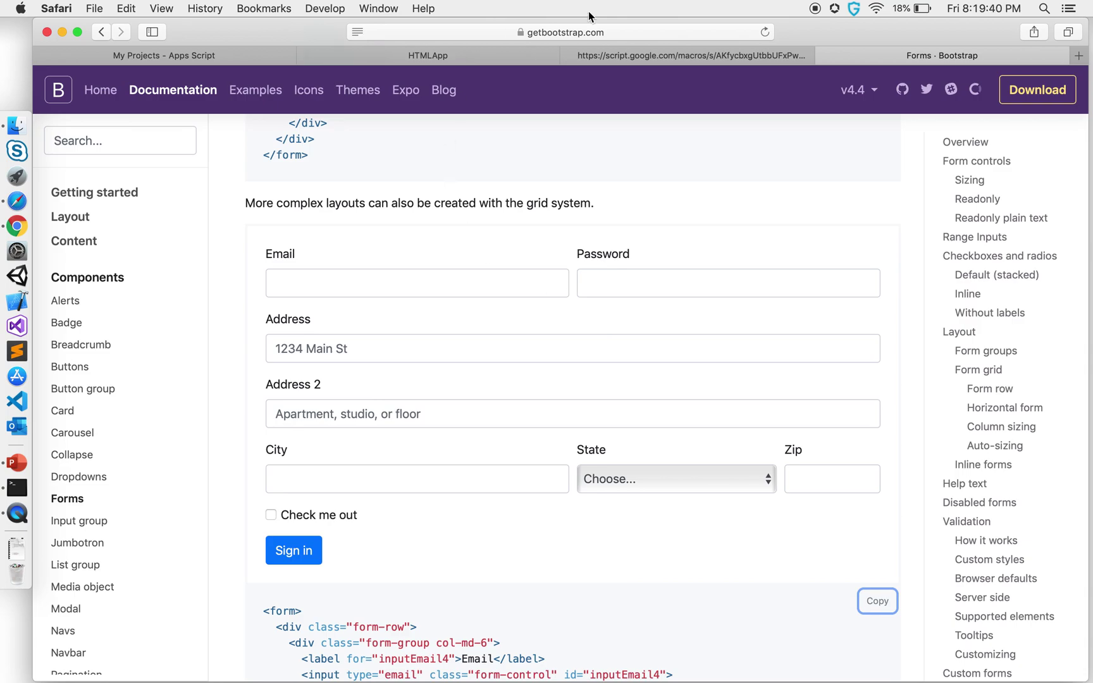
# Step: Add a container div below the h1 in index.html, paste the sign-in form inside, and save
pyautogui.click(684, 55)
pyautogui.click(456, 55)
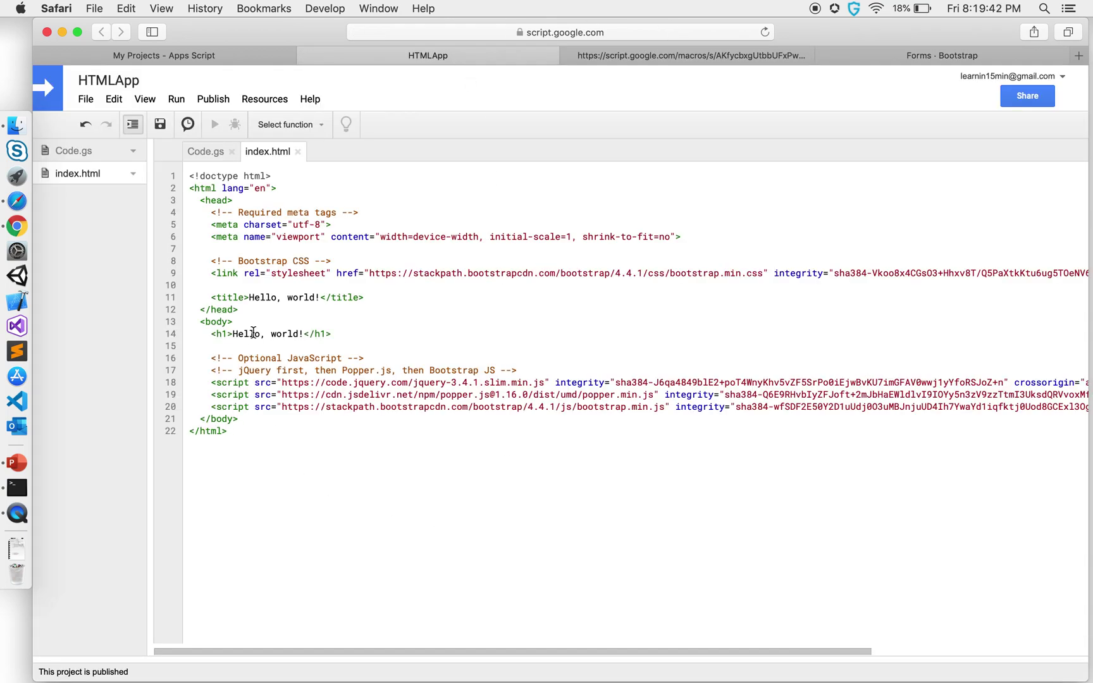
pyautogui.click(220, 346)
pyautogui.press('Return')
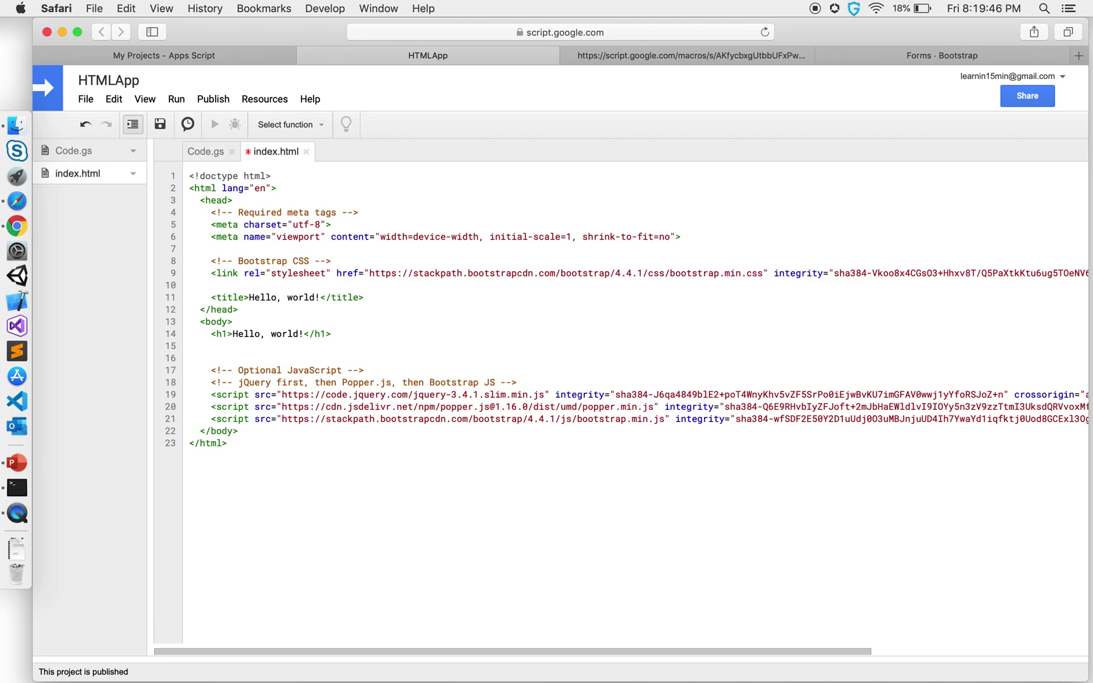
pyautogui.write('<div class=')
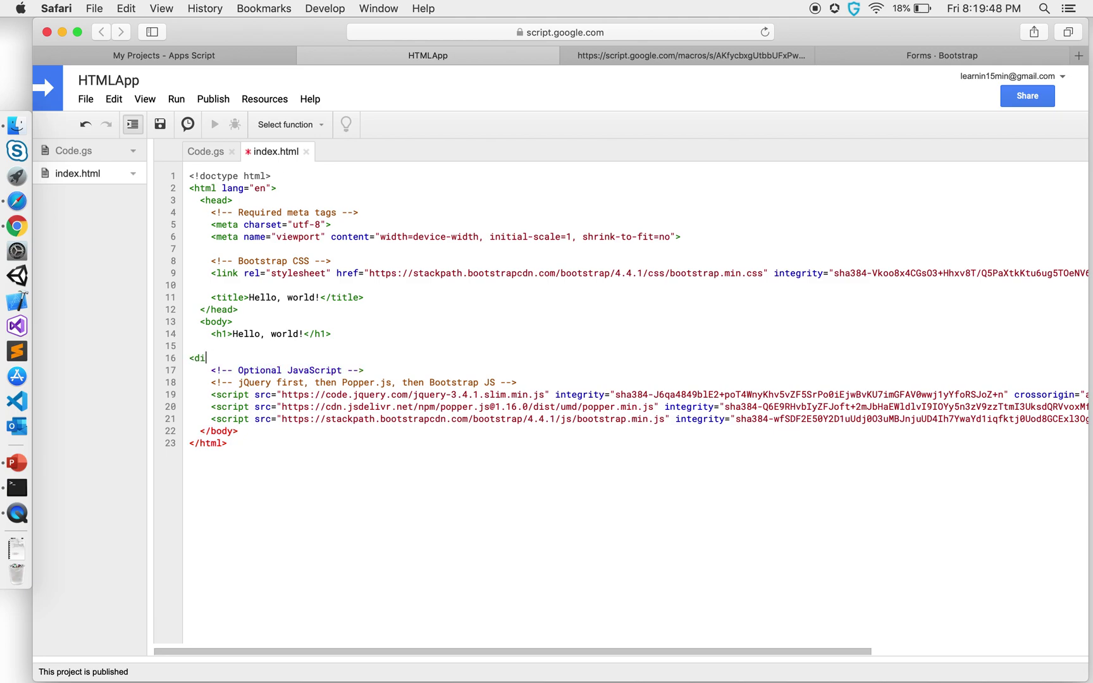
pyautogui.write('"')
pyautogui.write('cont')
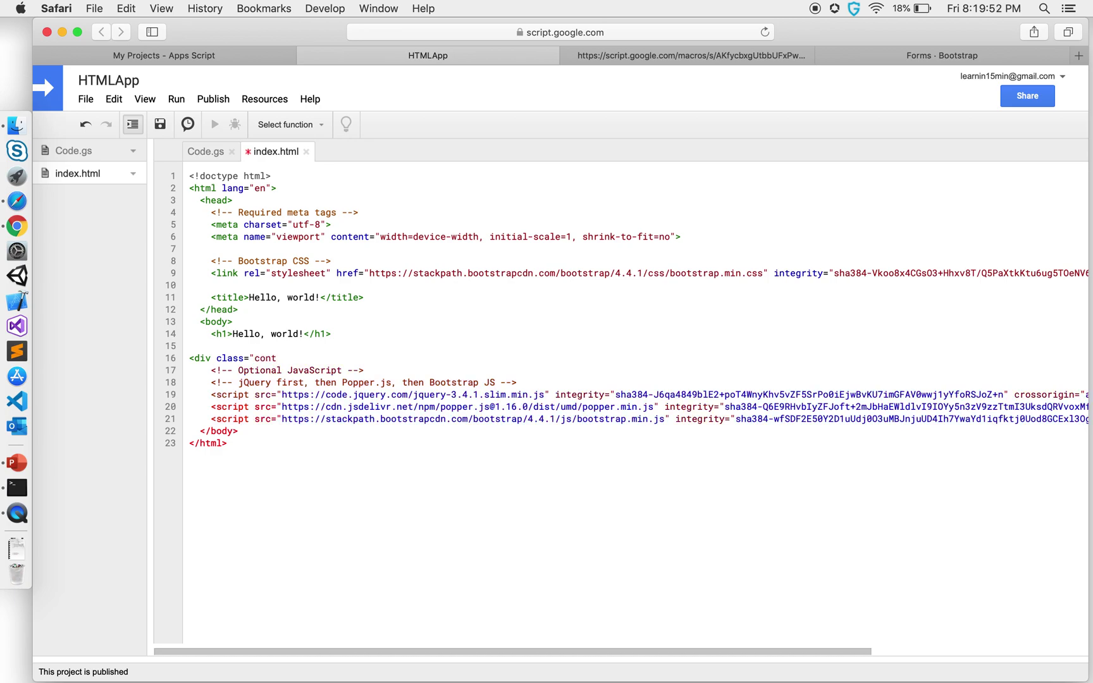
pyautogui.write('ainer"')
pyautogui.write('>')
pyautogui.press('Return')
pyautogui.press('Return')
pyautogui.press('Return')
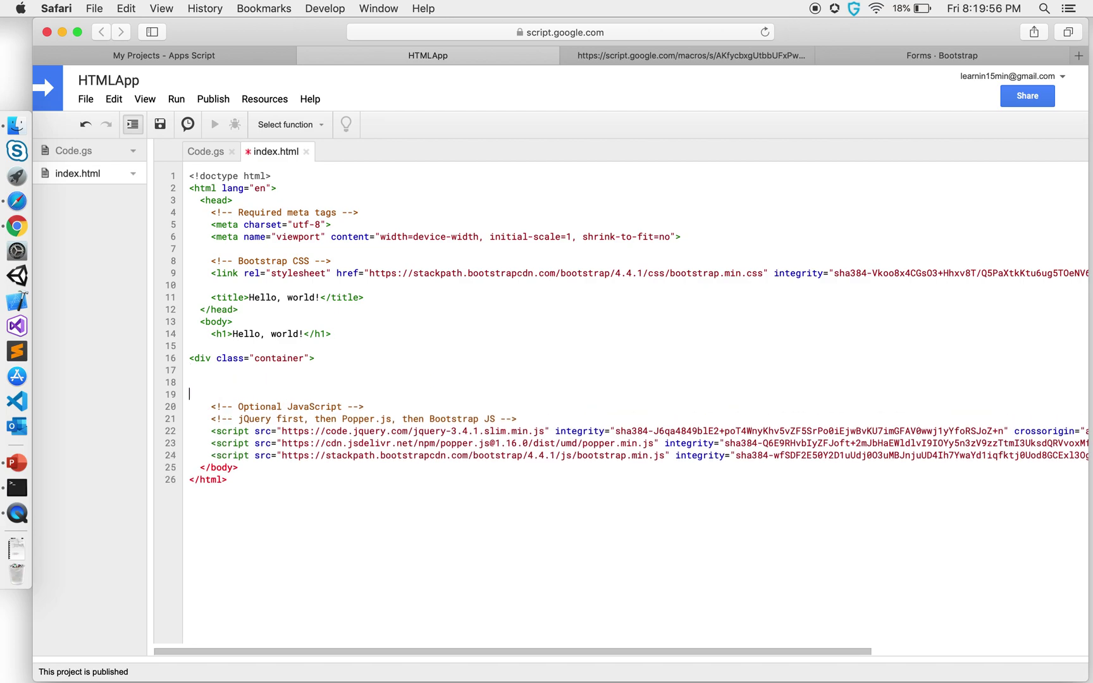
pyautogui.write('</div>')
pyautogui.press('super+v')
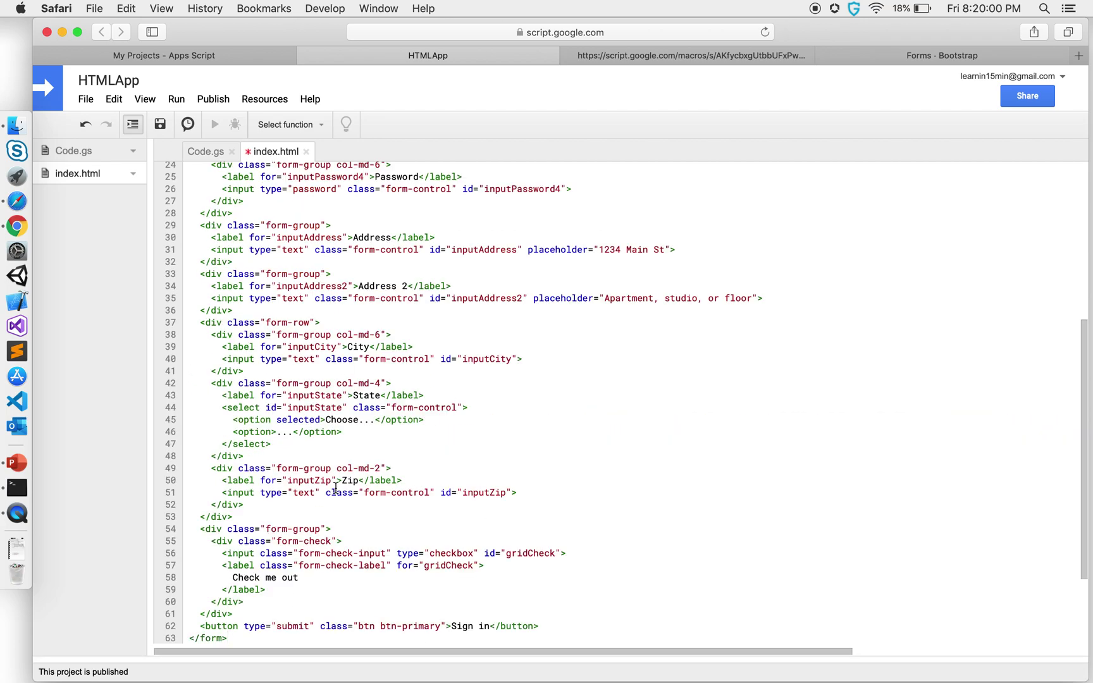
pyautogui.press('super+s')
pyautogui.moveTo(684, 55)
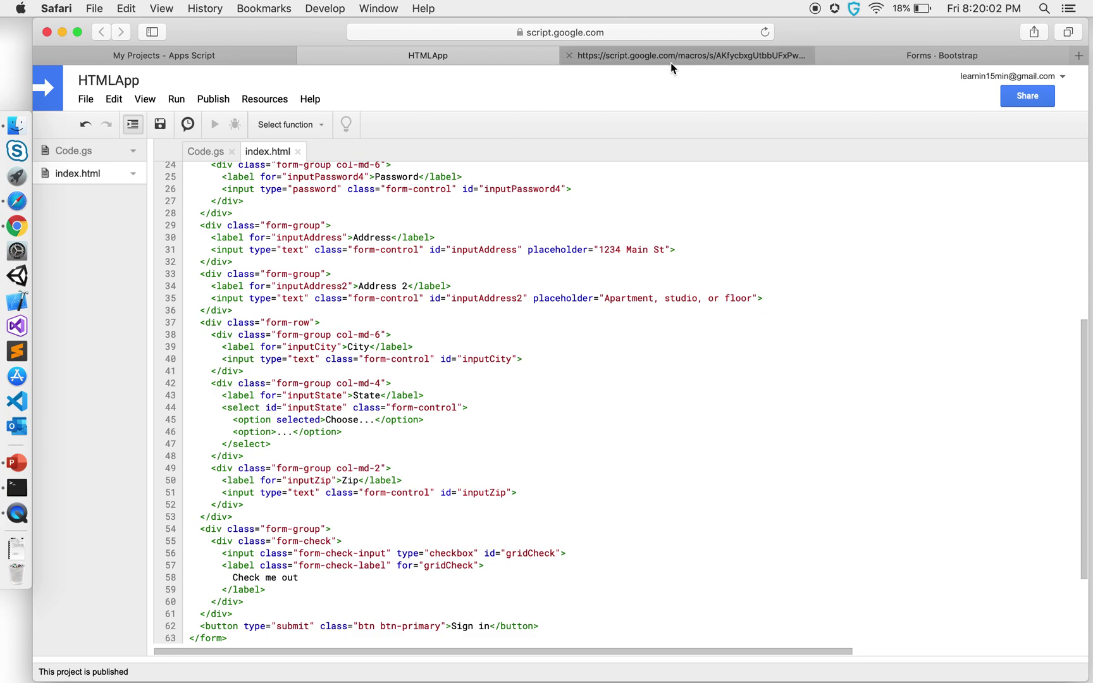
pyautogui.click(671, 58)
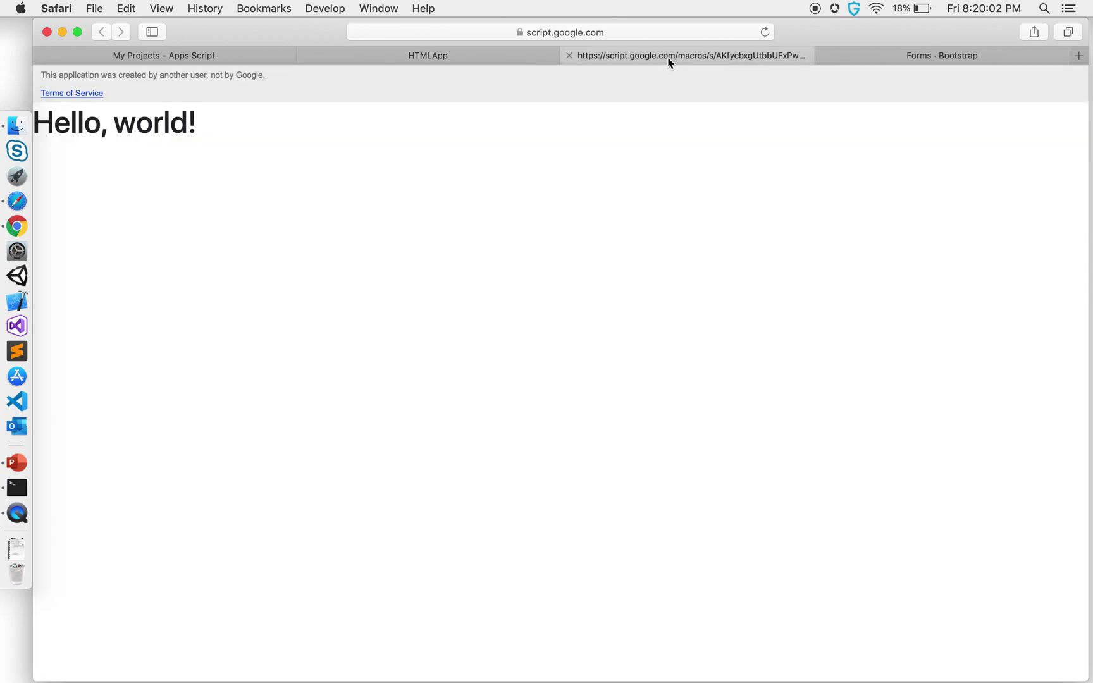
# Step: Reload the web app to see the sign-in form, then narrow the window to check its reflow
pyautogui.click(766, 32)
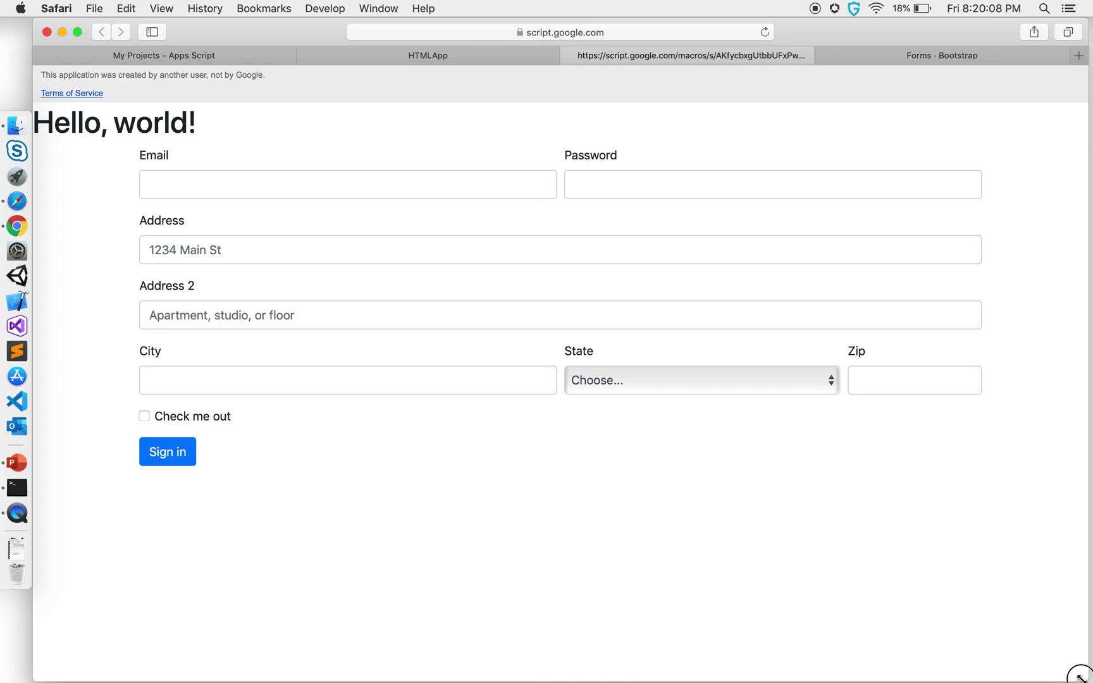
pyautogui.moveTo(1080, 678)
pyautogui.mouseDown()
pyautogui.moveTo(285, 671)
pyautogui.moveTo(544, 668)
pyautogui.moveTo(902, 615)
pyautogui.moveTo(1083, 651)
pyautogui.moveTo(630, 629)
pyautogui.moveTo(237, 666)
pyautogui.moveTo(604, 630)
pyautogui.mouseUp()
pyautogui.moveTo(945, 661)
pyautogui.mouseDown()
pyautogui.moveTo(1044, 655)
pyautogui.moveTo(328, 647)
pyautogui.moveTo(264, 664)
pyautogui.moveTo(691, 607)
pyautogui.moveTo(1024, 629)
pyautogui.moveTo(1055, 647)
pyautogui.mouseUp()
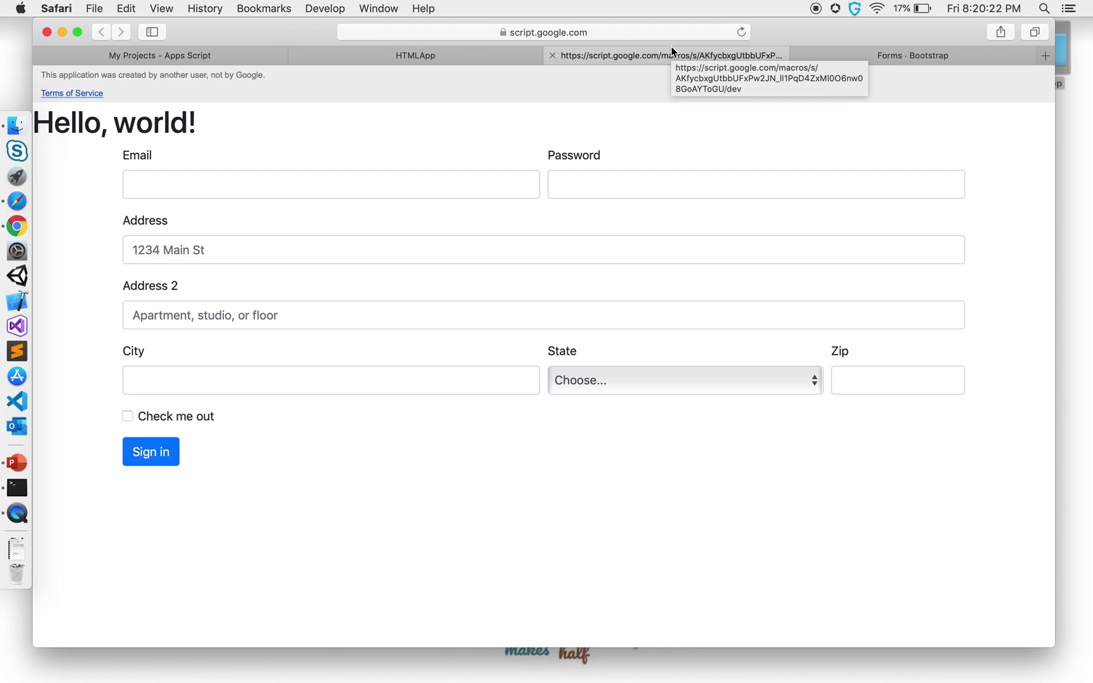
pyautogui.click(914, 57)
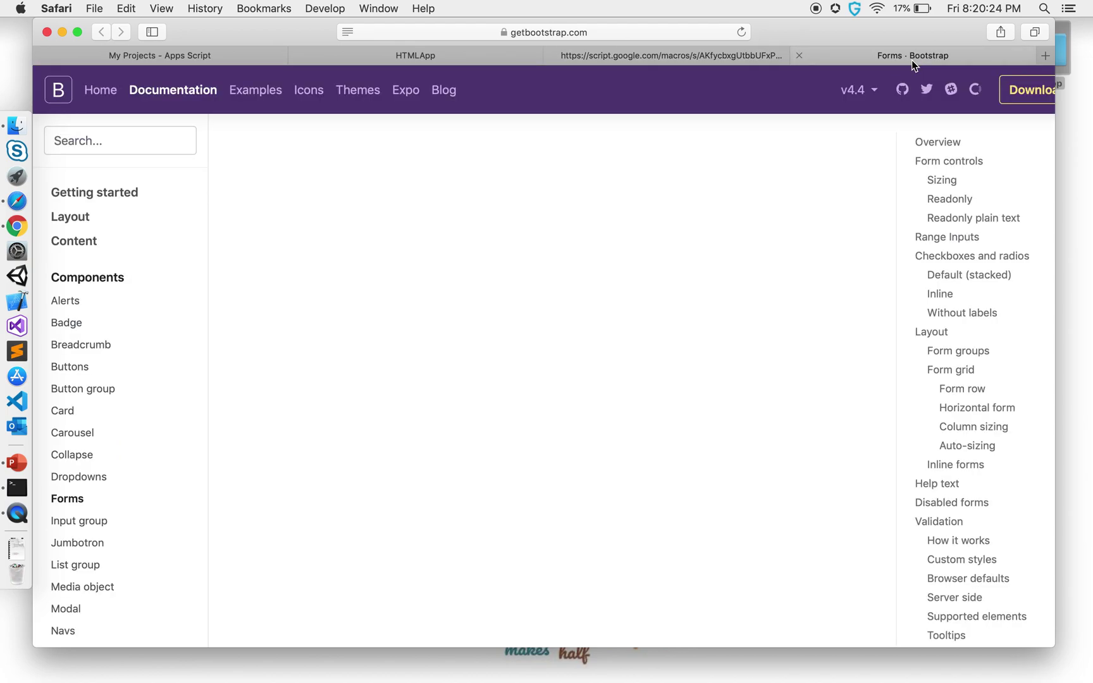
# Step: Browse the Alerts, Badge, Breadcrumb and Buttons docs to Carousel, advancing its example to slide three
pyautogui.click(66, 302)
pyautogui.scroll(-5, 68, 331)
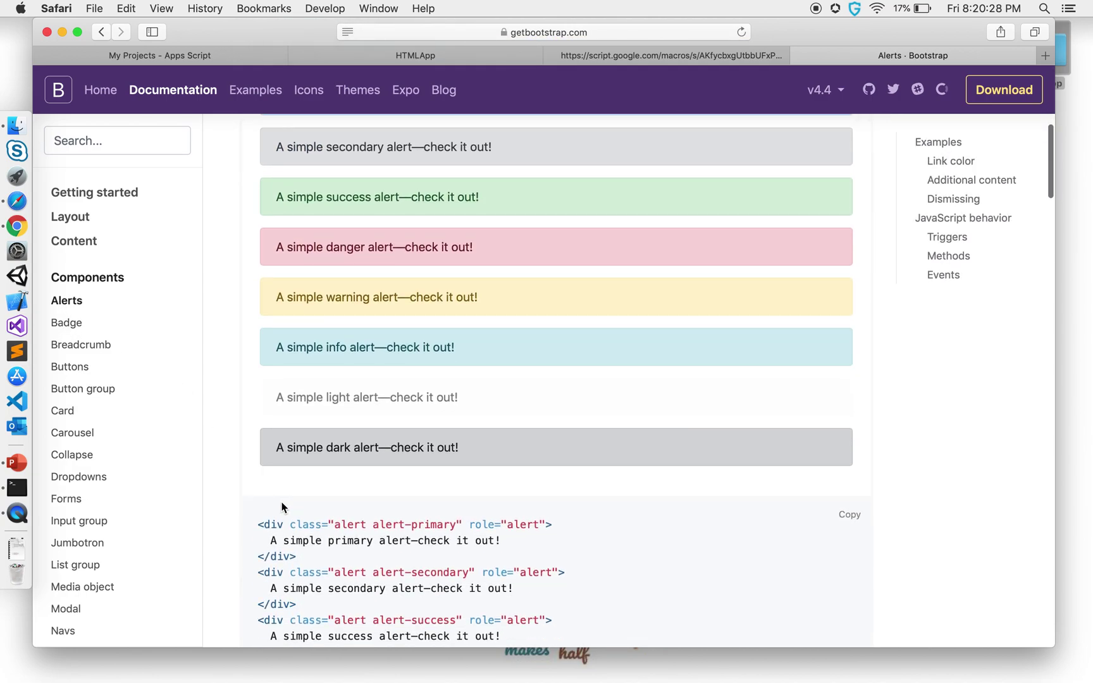
pyautogui.click(70, 324)
pyautogui.scroll(-10, 400, 455)
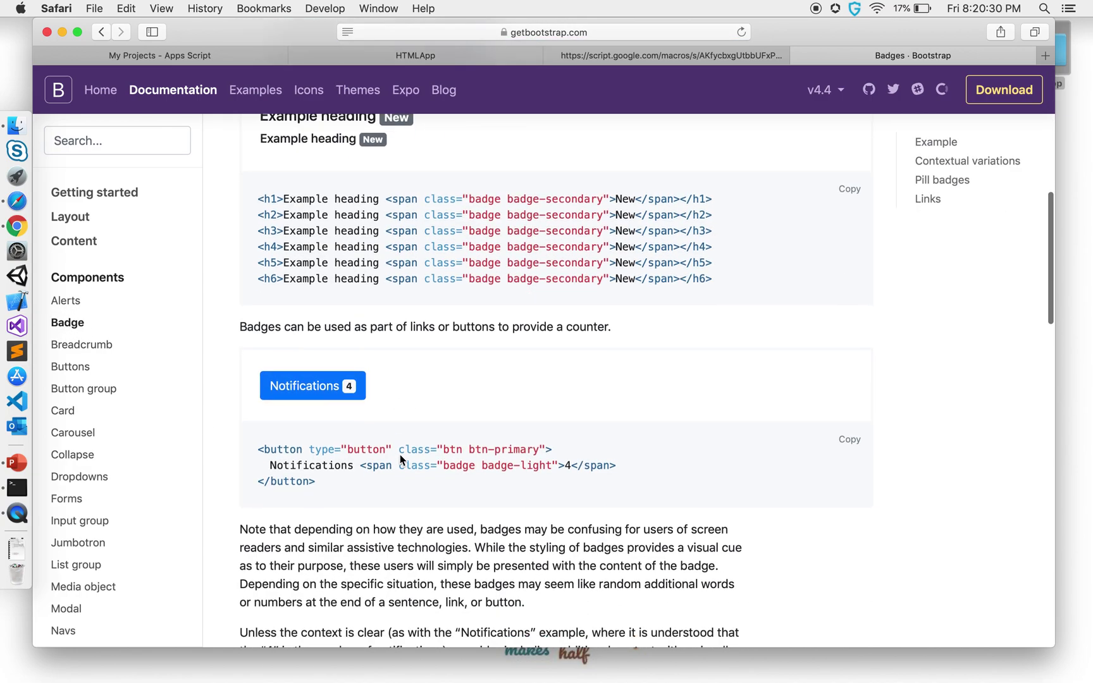
pyautogui.click(102, 345)
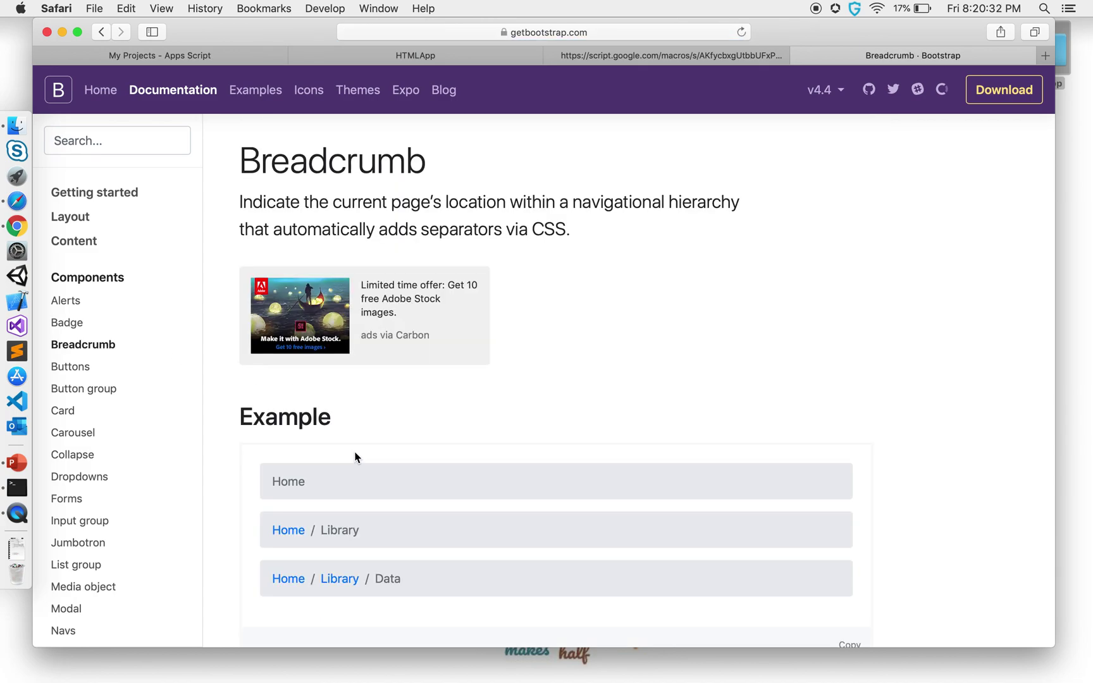
pyautogui.scroll(-3, 400, 528)
pyautogui.click(71, 369)
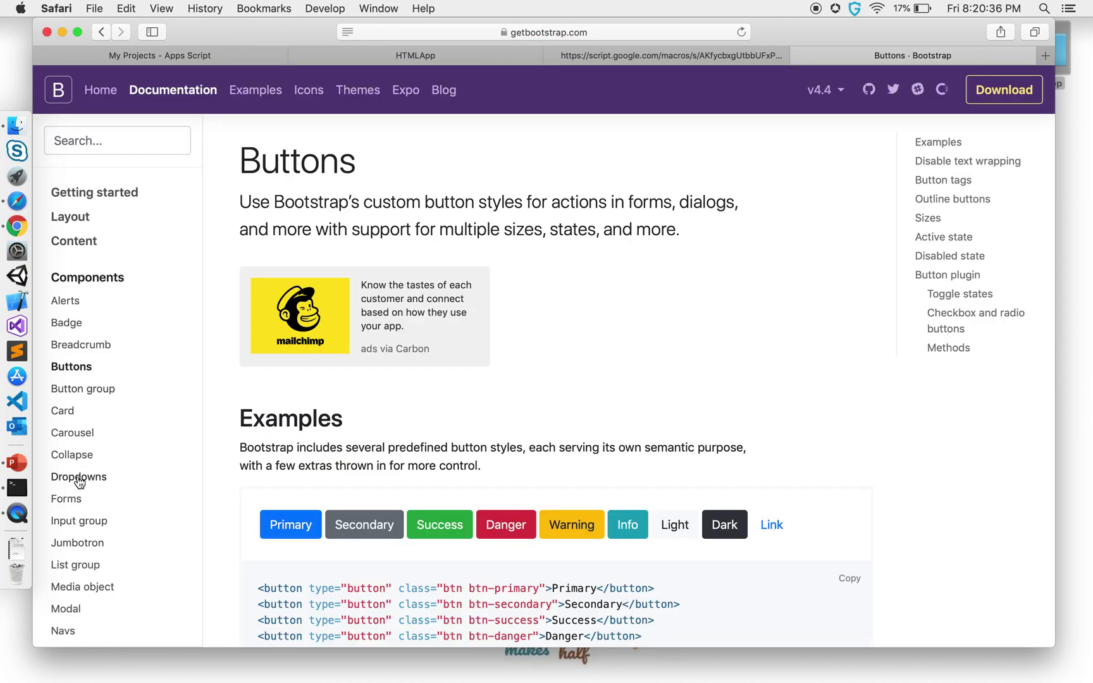
pyautogui.click(71, 434)
pyautogui.scroll(-10, 465, 440)
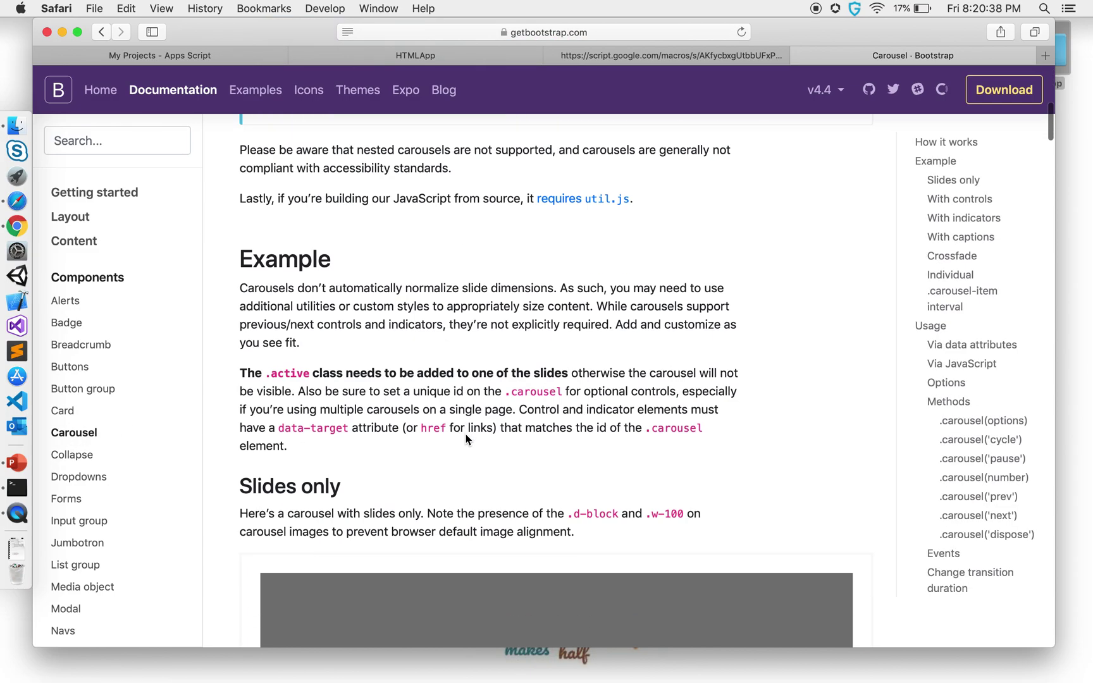
pyautogui.scroll(-3, 466, 438)
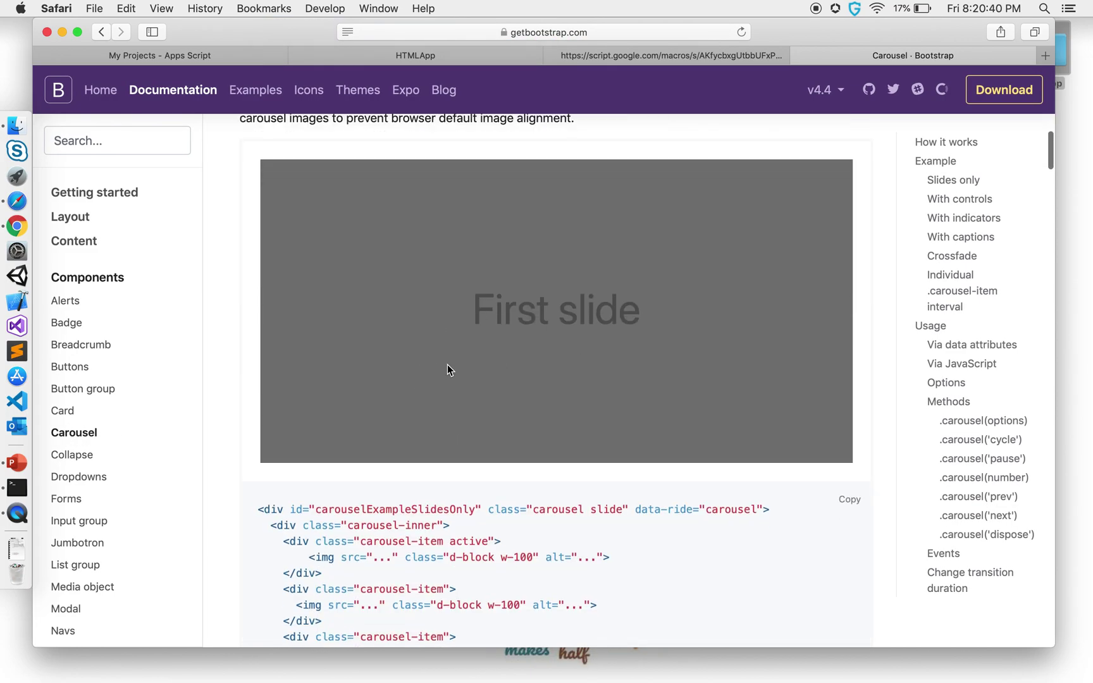
pyautogui.scroll(-8, 771, 399)
pyautogui.scroll(-10, 771, 399)
pyautogui.scroll(7, 772, 398)
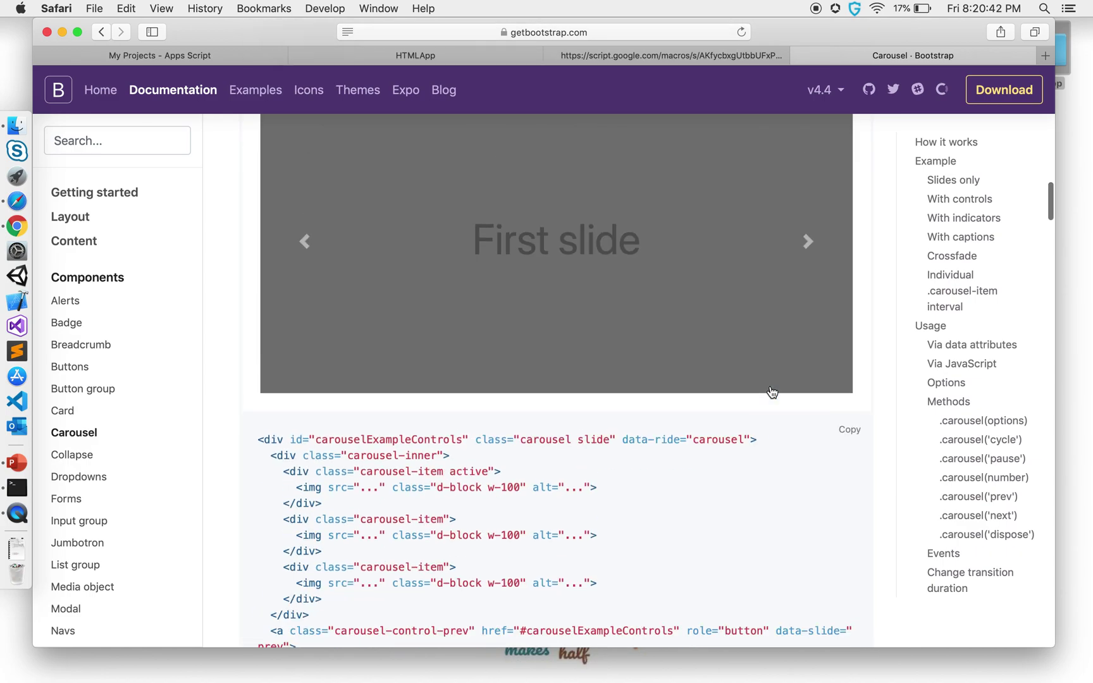
pyautogui.click(813, 244)
pyautogui.click(814, 244)
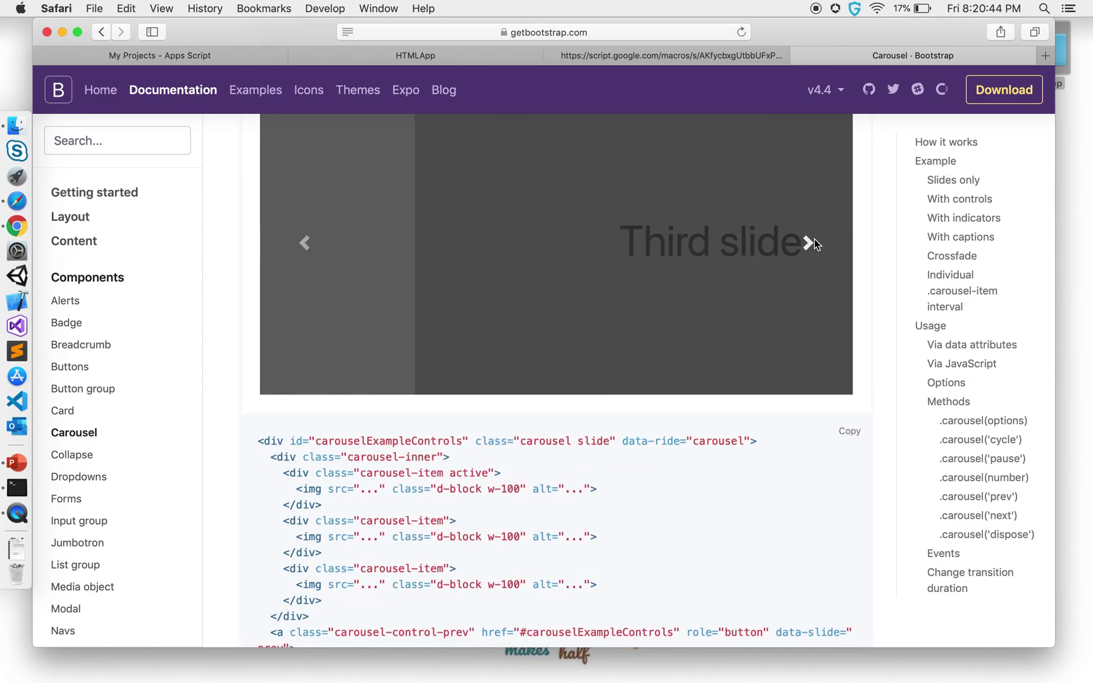
pyautogui.scroll(-3, 814, 244)
pyautogui.scroll(-3, 814, 243)
pyautogui.scroll(-3, 814, 243)
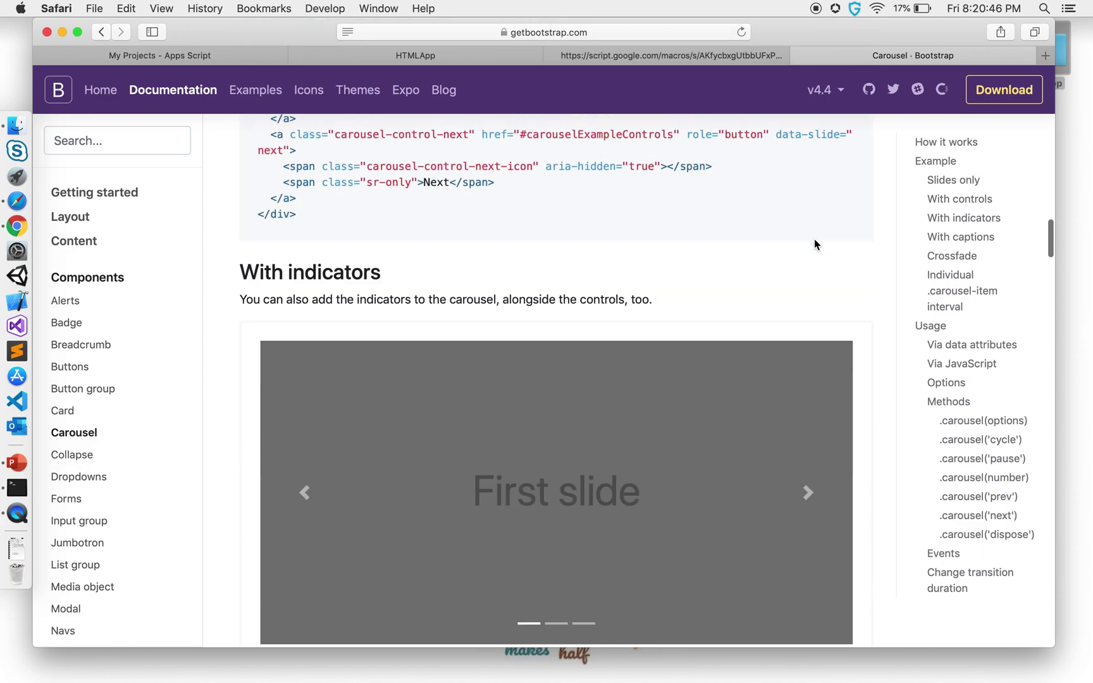
pyautogui.scroll(-3, 813, 243)
pyautogui.scroll(-6, 816, 245)
pyautogui.scroll(-6, 816, 245)
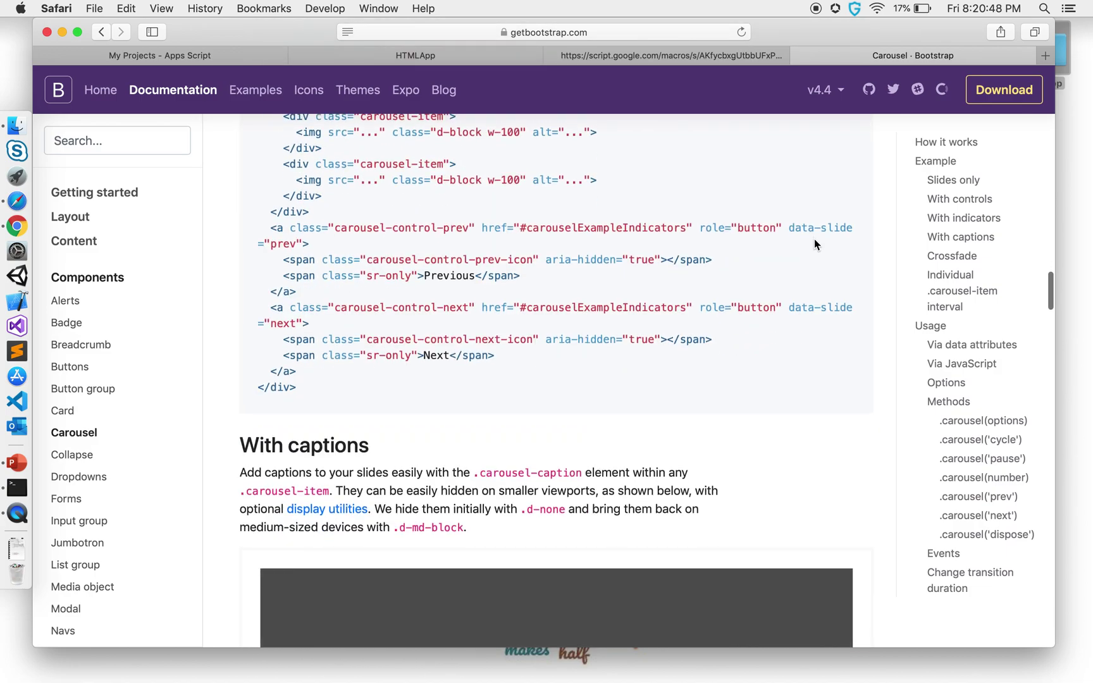
pyautogui.scroll(-8, 815, 245)
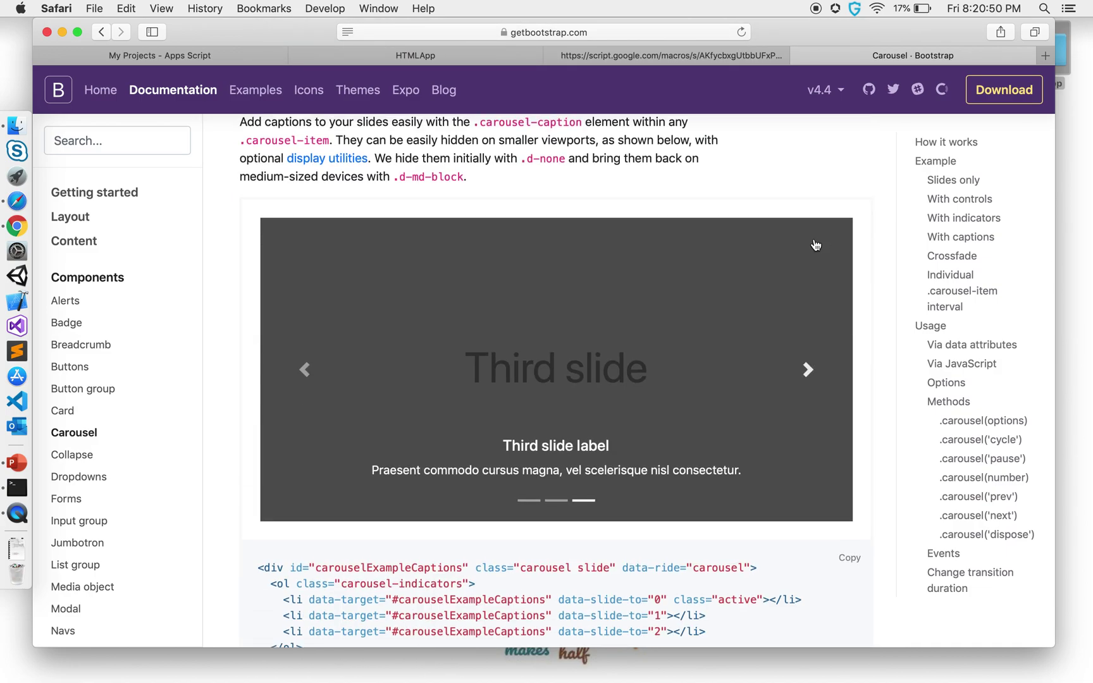